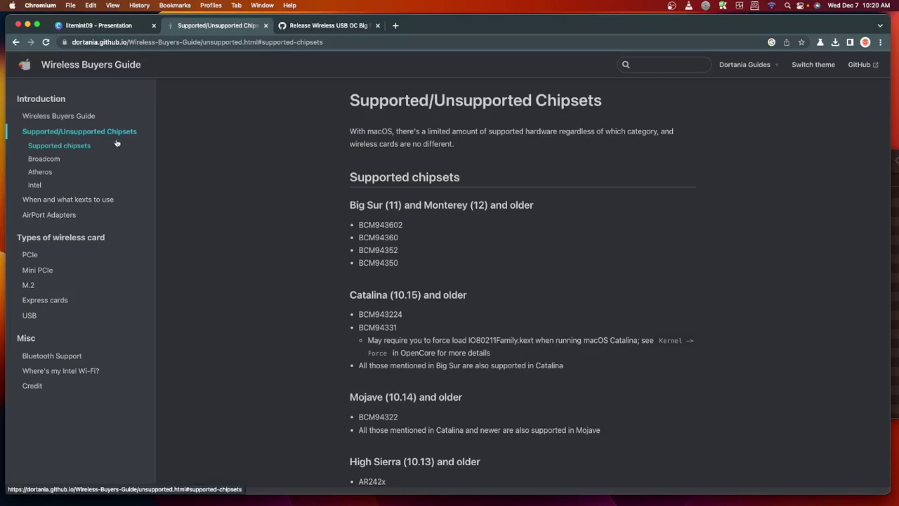
Examine the supported and unsupported wireless chipsets for each macOS version in the Wireless Buyers Guide.
scroll(329, 144, "down", 1)
scroll(329, 144, "down", 10)
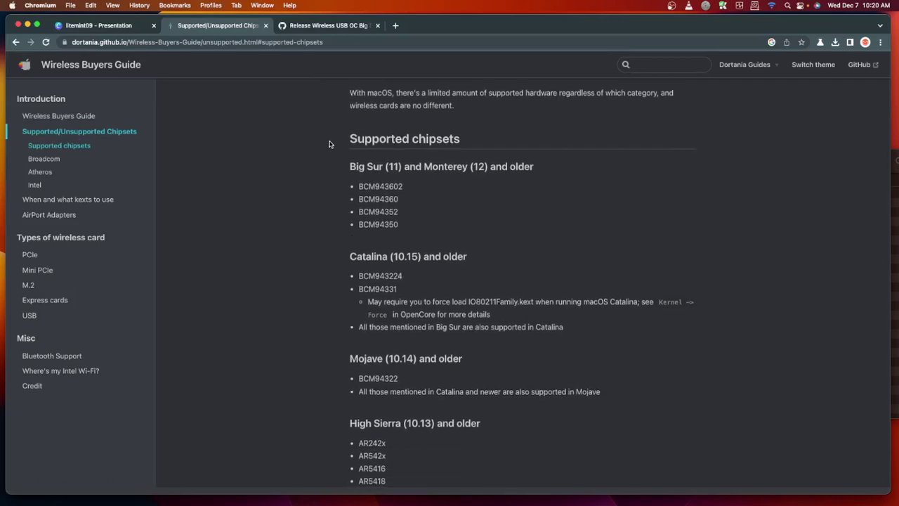
scroll(330, 144, "down", 6)
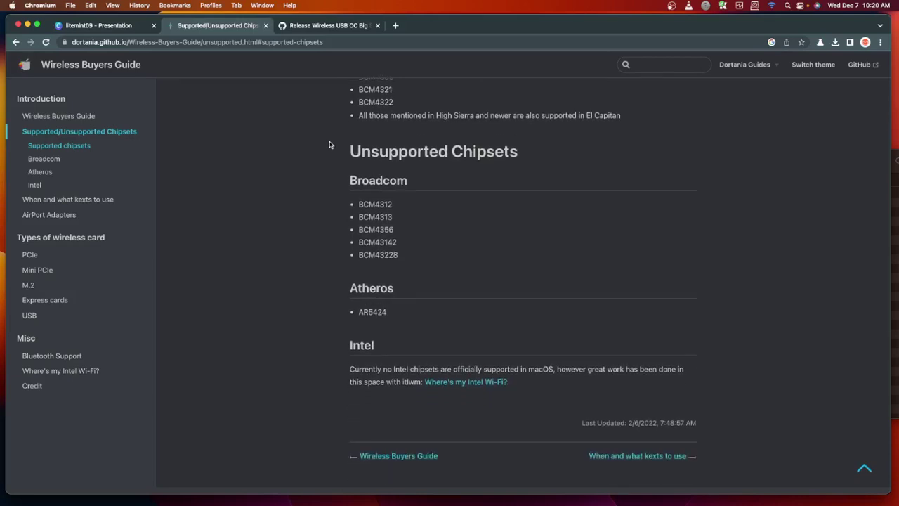
scroll(330, 144, "up", 10)
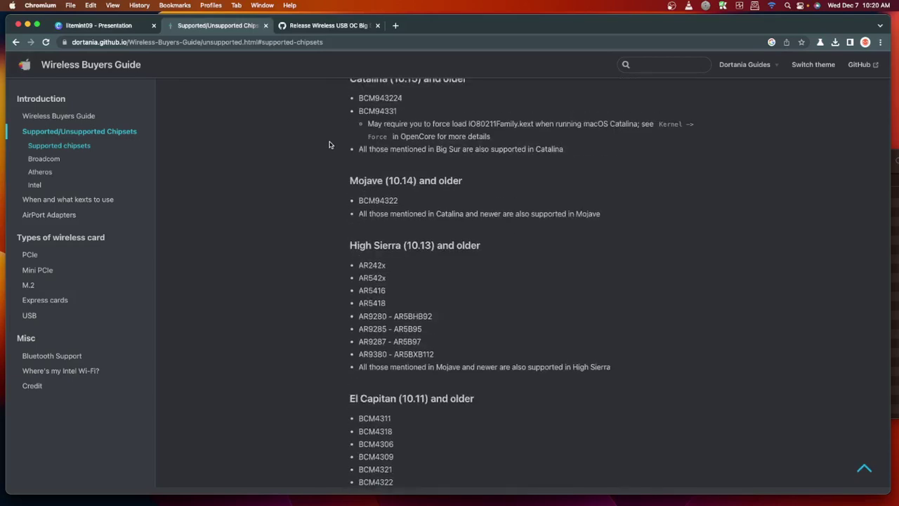
scroll(330, 144, "up", 4)
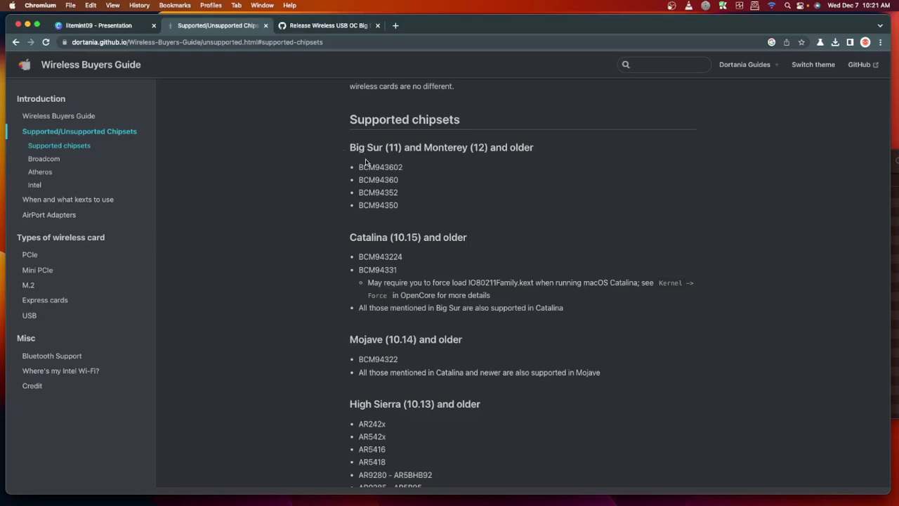
scroll(368, 162, "down", 5)
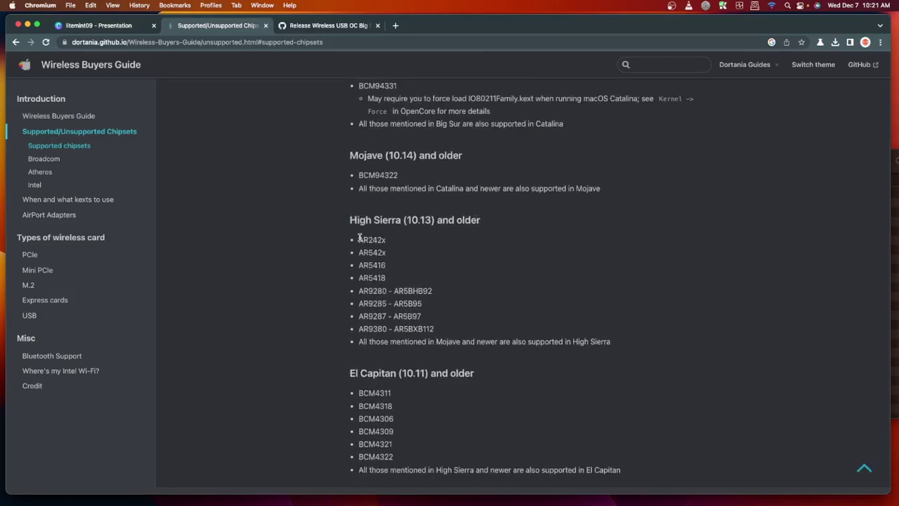
left_click_drag(359, 237, 456, 325)
left_click(435, 274)
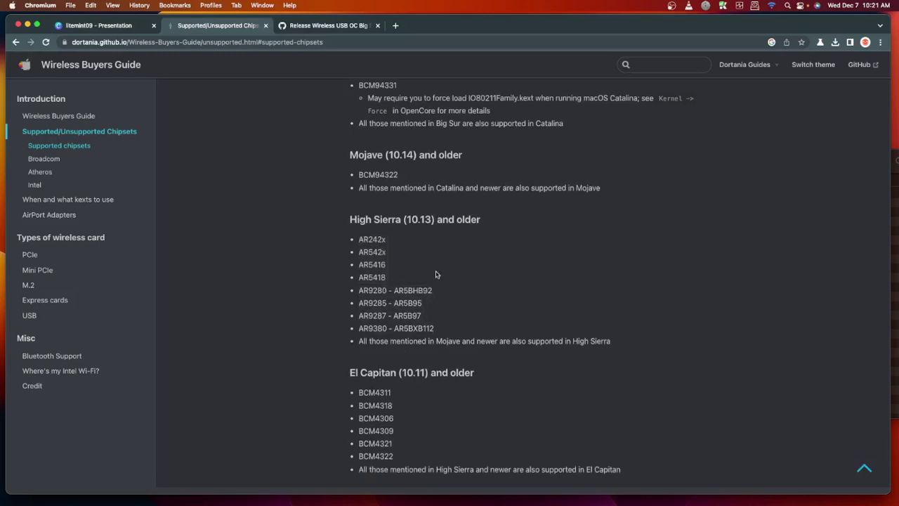
scroll(436, 274, "down", 5)
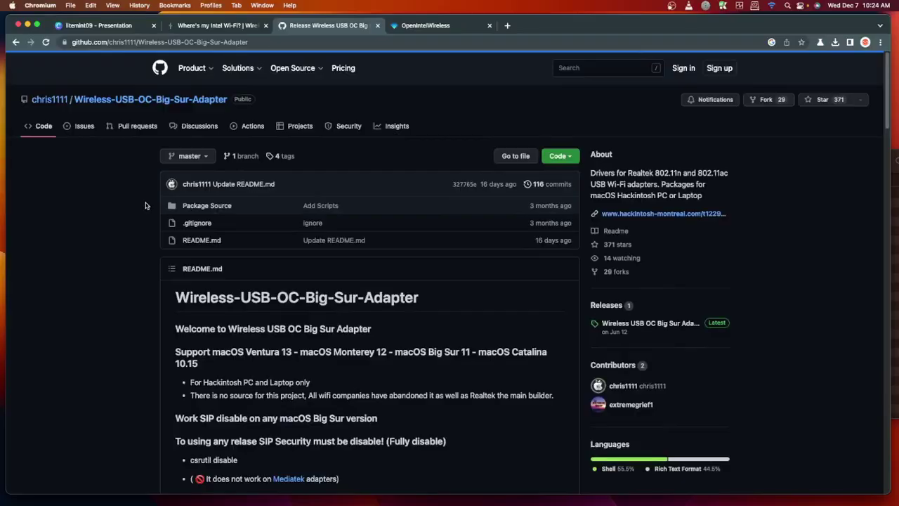
Examine the known working and tested adapters in the Wireless-USB-OC-Big-Sur-Adapter README.
scroll(145, 205, "down", 20)
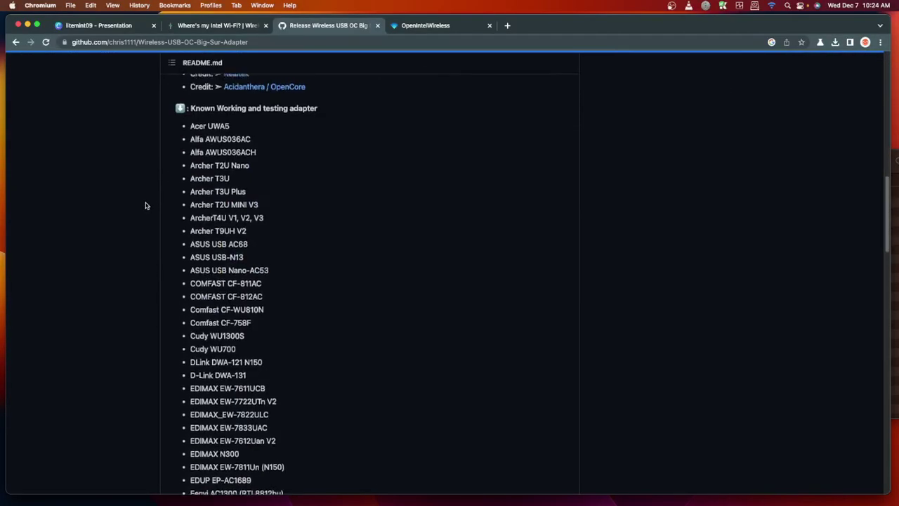
scroll(145, 205, "up", 1)
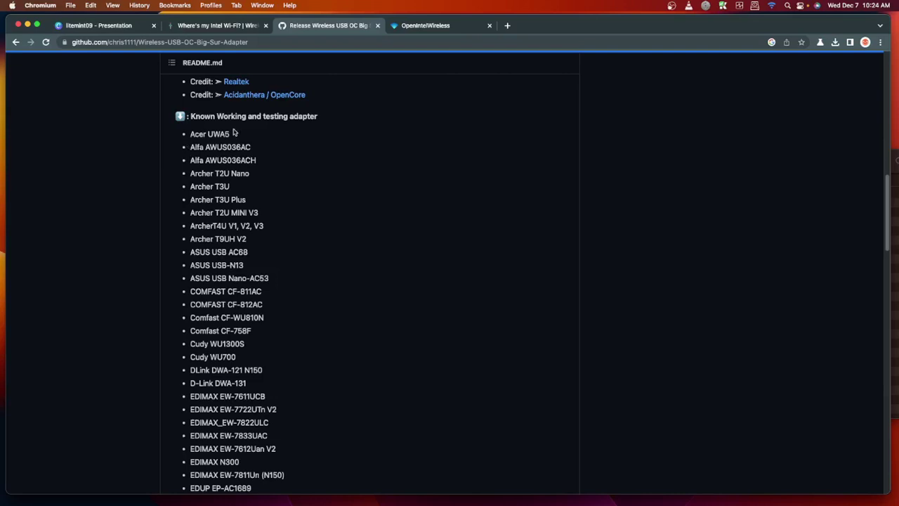
left_click_drag(195, 130, 234, 201)
left_click(232, 205)
Search Google for the listed adapter "Archer T3U Plus" and show its image results.
left_click_drag(190, 199, 237, 199)
right_click(237, 199)
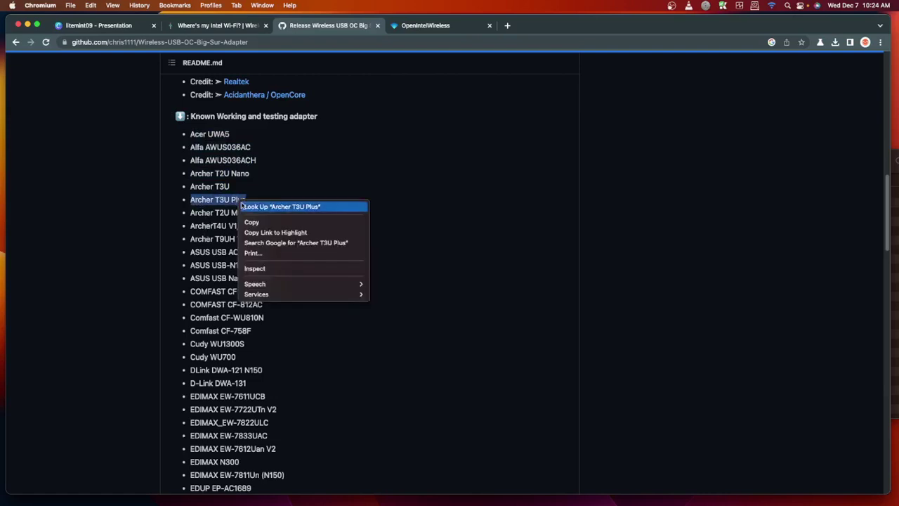
left_click(267, 242)
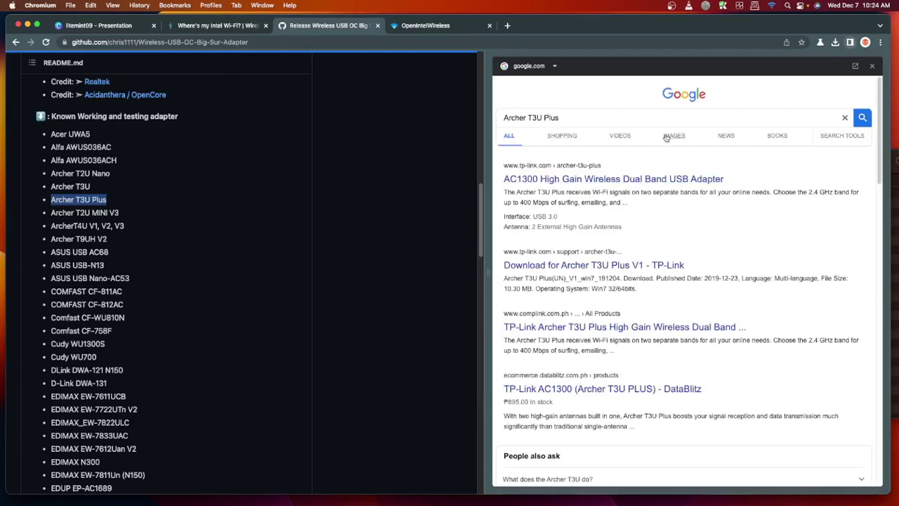
left_click(668, 136)
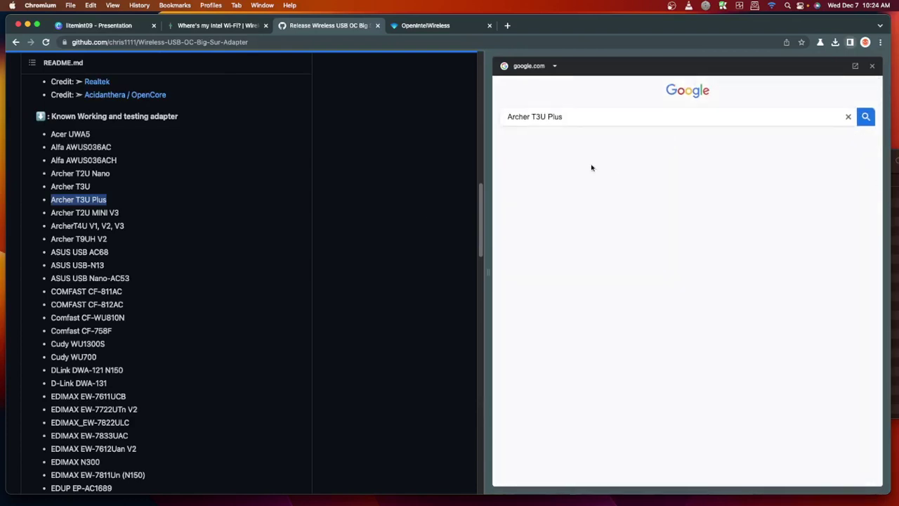
left_click(340, 229)
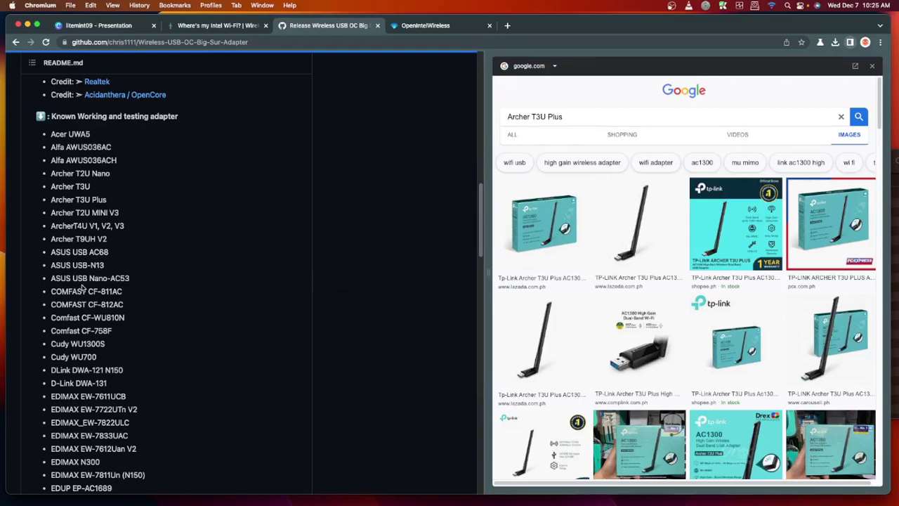
Search Google for "TL-WN823Nv2/v3" from further down the adapter list and show its image results.
scroll(83, 287, "down", 5)
scroll(82, 287, "down", 4)
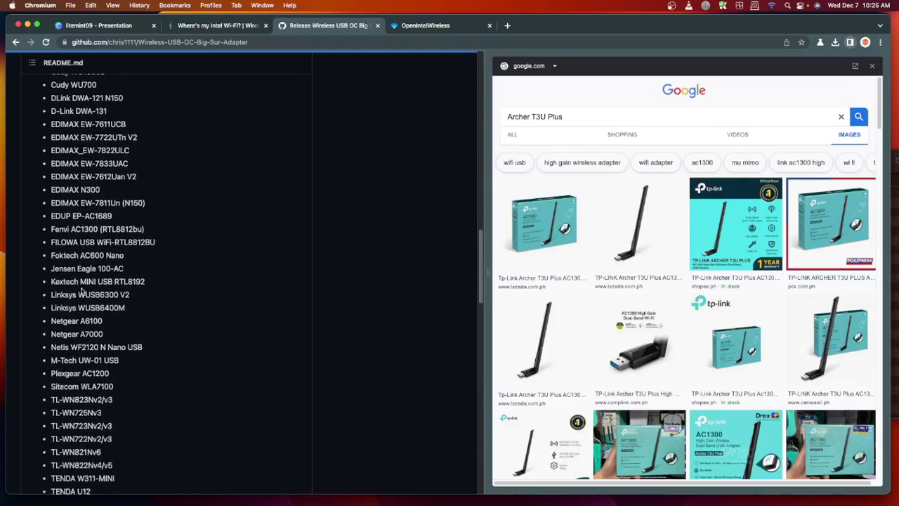
scroll(82, 289, "down", 3)
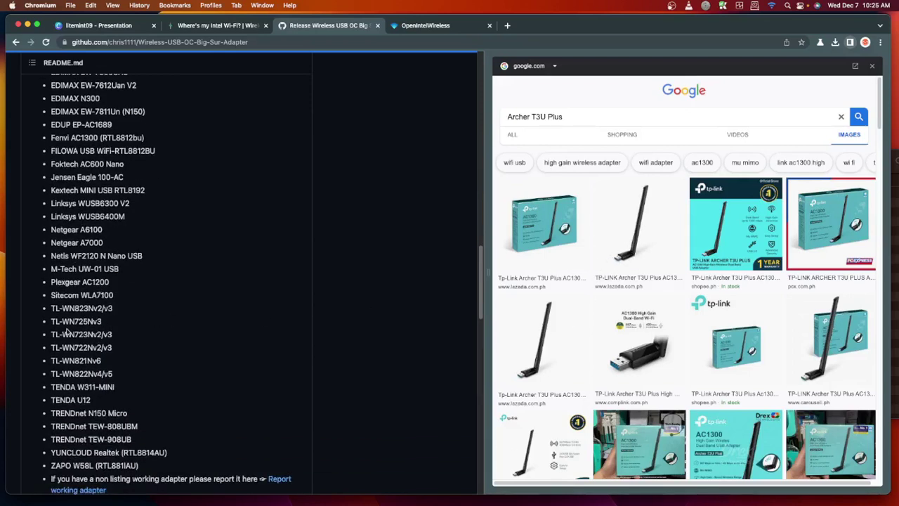
left_click_drag(51, 309, 118, 311)
right_click(117, 312)
left_click(140, 352)
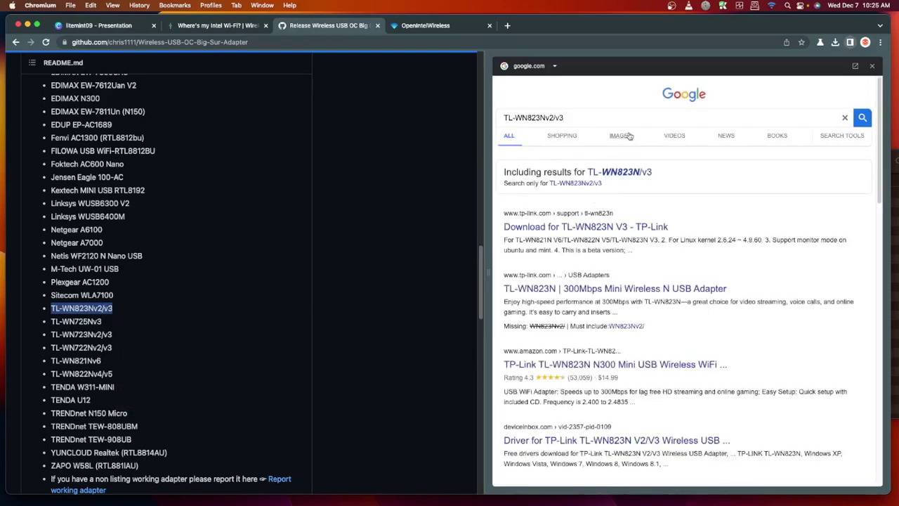
left_click(629, 136)
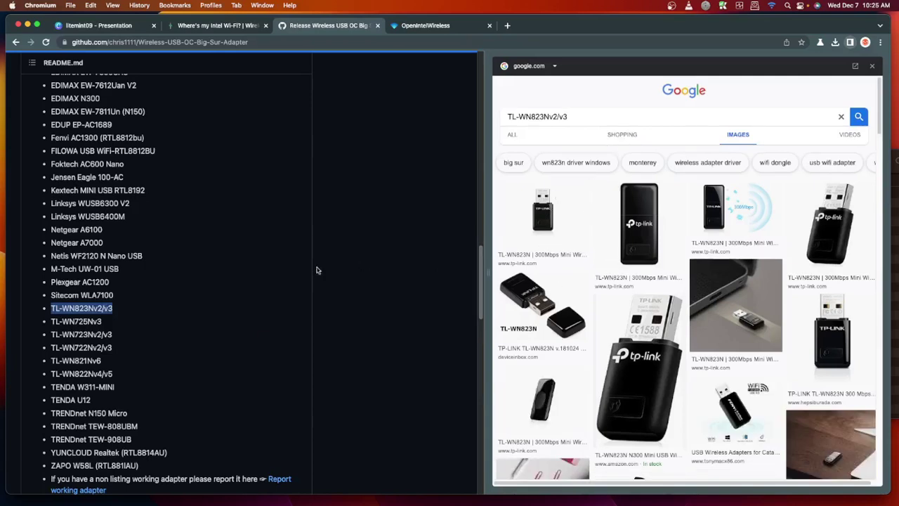
Highlight the FILOWA USB WiFi-RTL8812BU entry in the adapter list, and close the image search results.
left_click(76, 180)
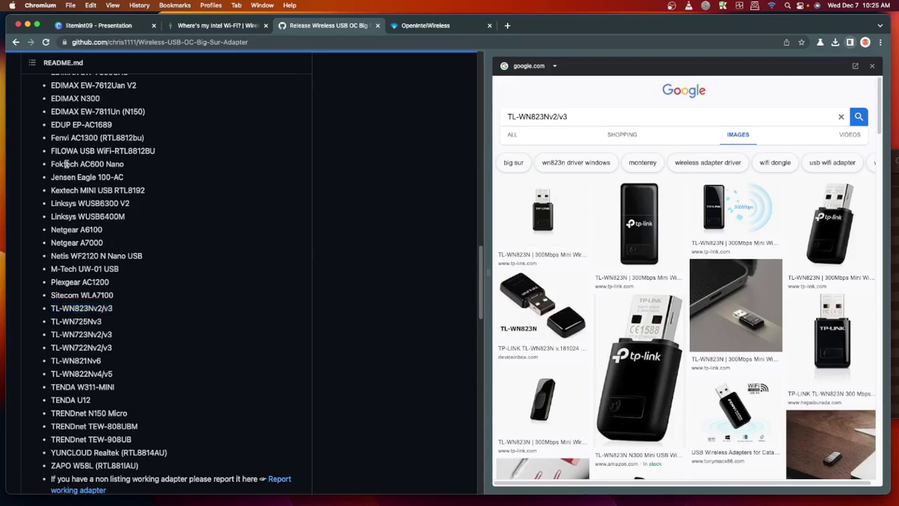
left_click_drag(53, 150, 156, 150)
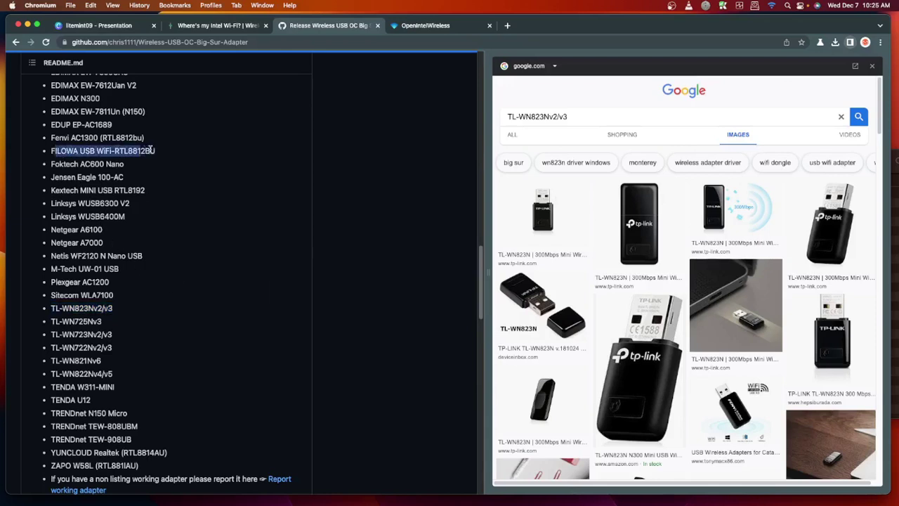
left_click(126, 205)
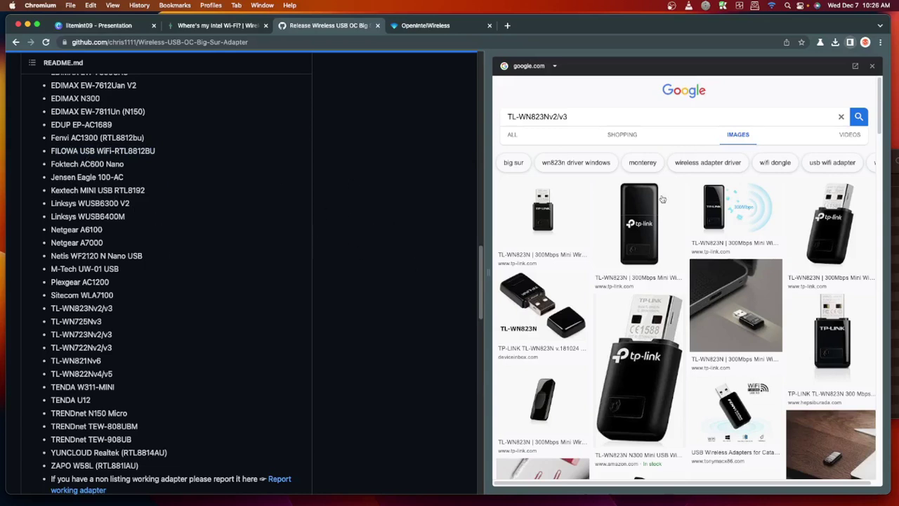
left_click(872, 66)
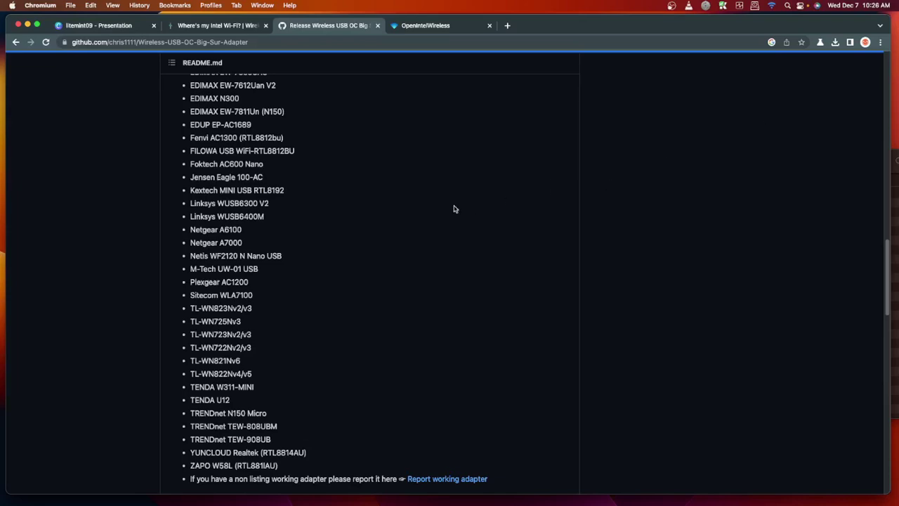
Check the README's supported macOS versions, highlighting Ventura, Monterey and Big Sur, and its note for Clover.
scroll(415, 228, "up", 15)
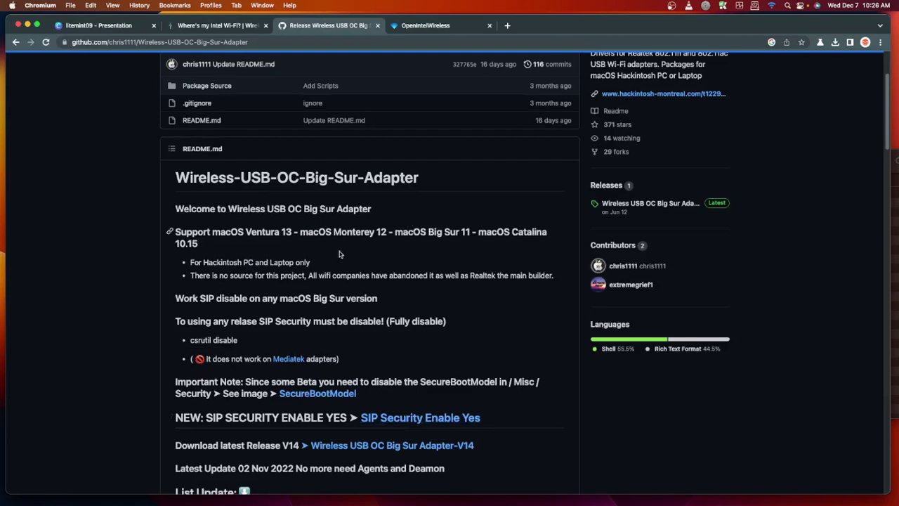
scroll(271, 239, "down", 3)
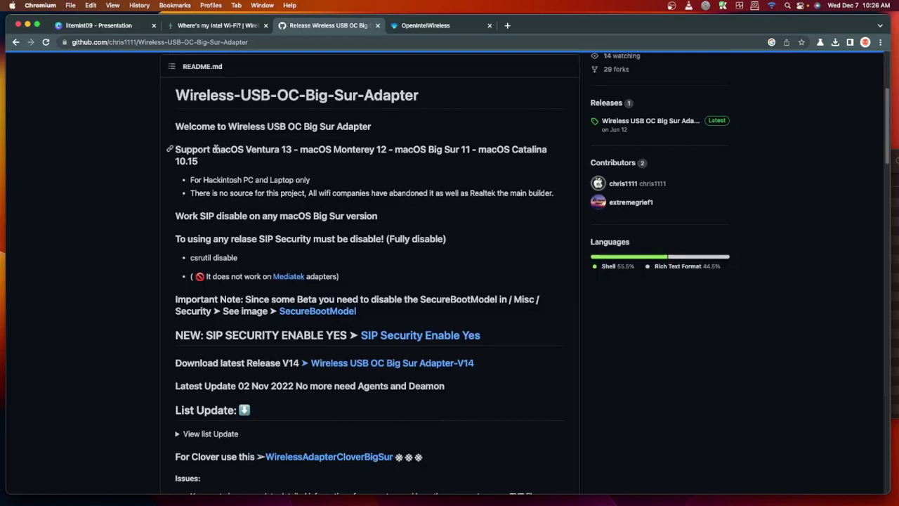
left_click_drag(222, 149, 294, 150)
double_click(354, 149)
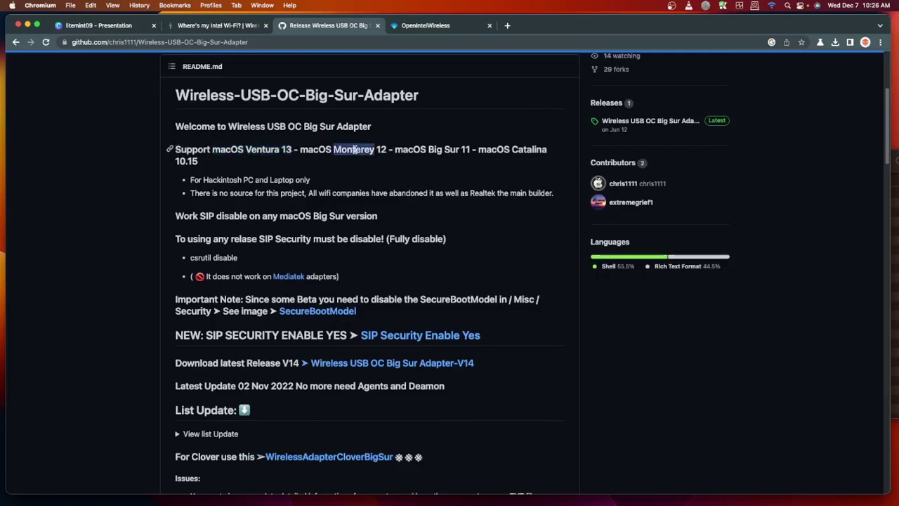
double_click(435, 149)
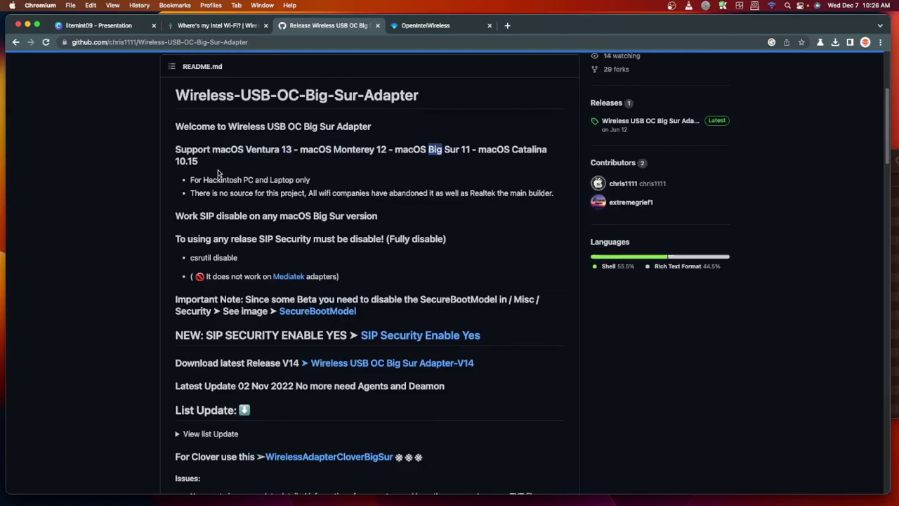
scroll(197, 288, "down", 3)
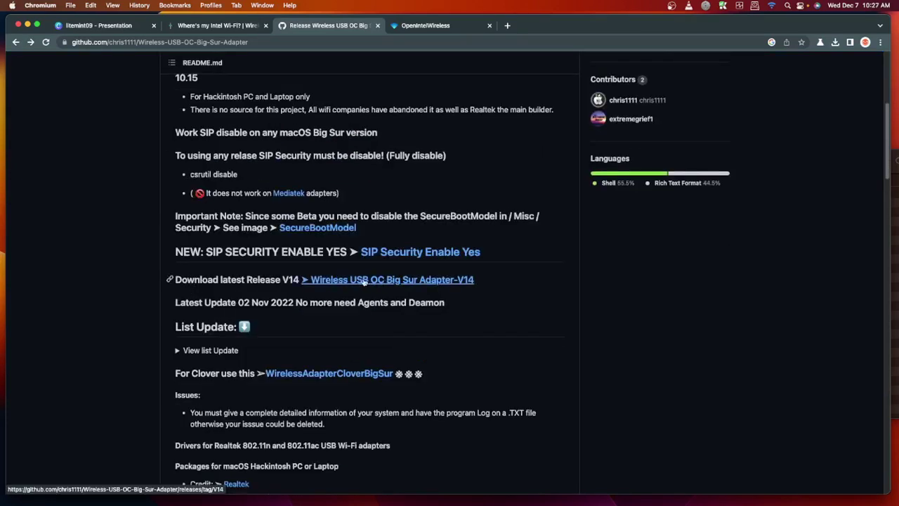
double_click(208, 373)
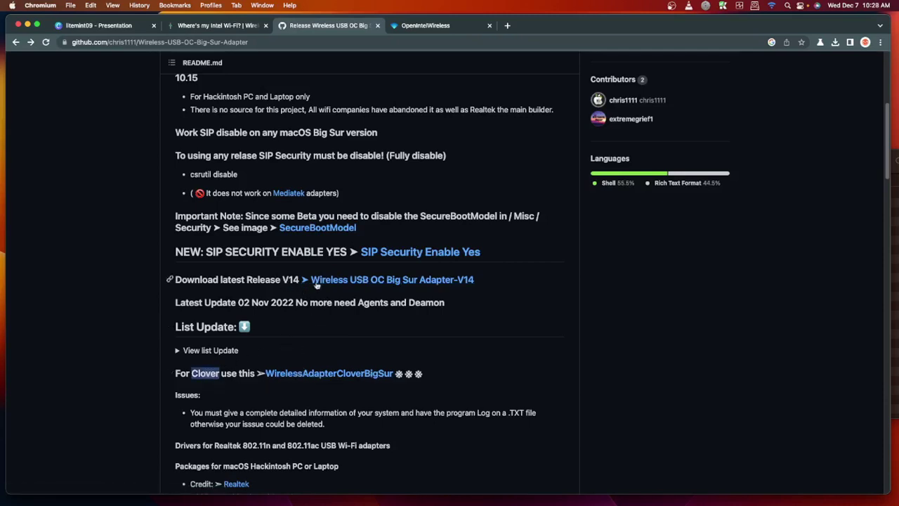
Download Wireless USB OC Big Sur Adapter-V14.zip from the V14 release page and extract the archive.
left_click(388, 281)
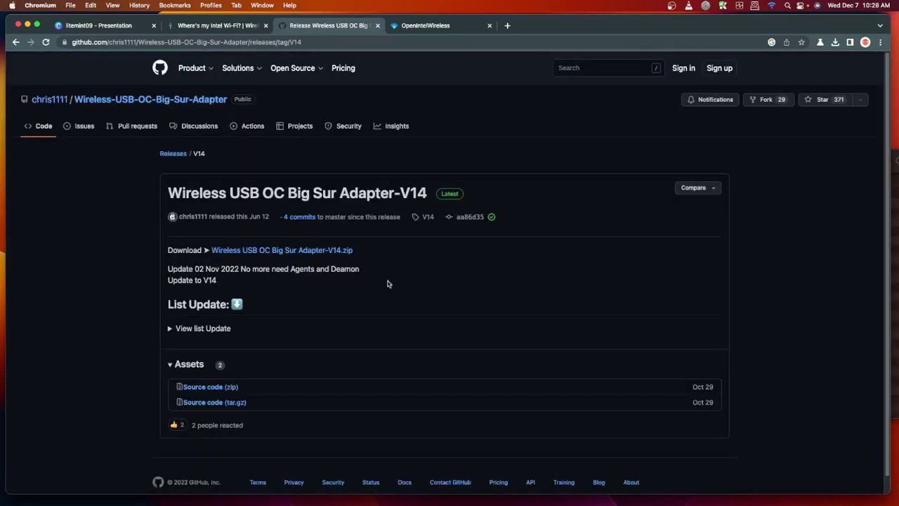
left_click(286, 252)
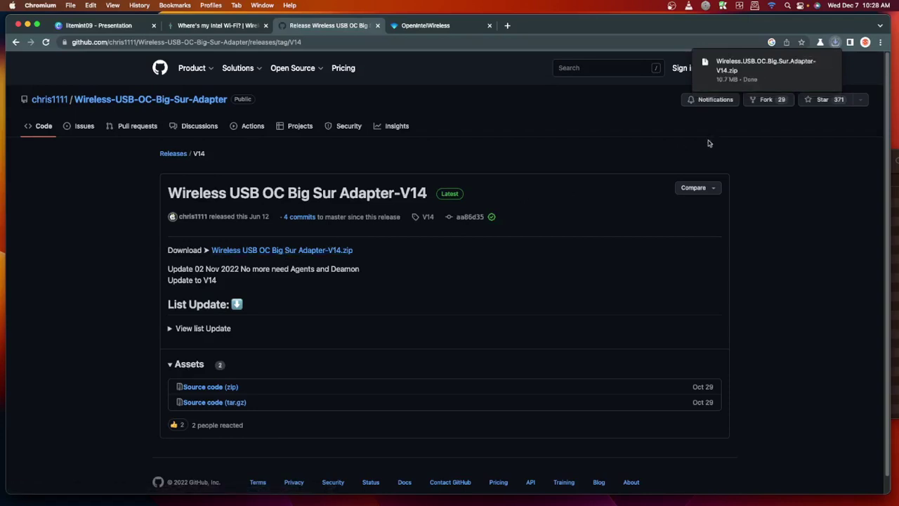
left_click(746, 77)
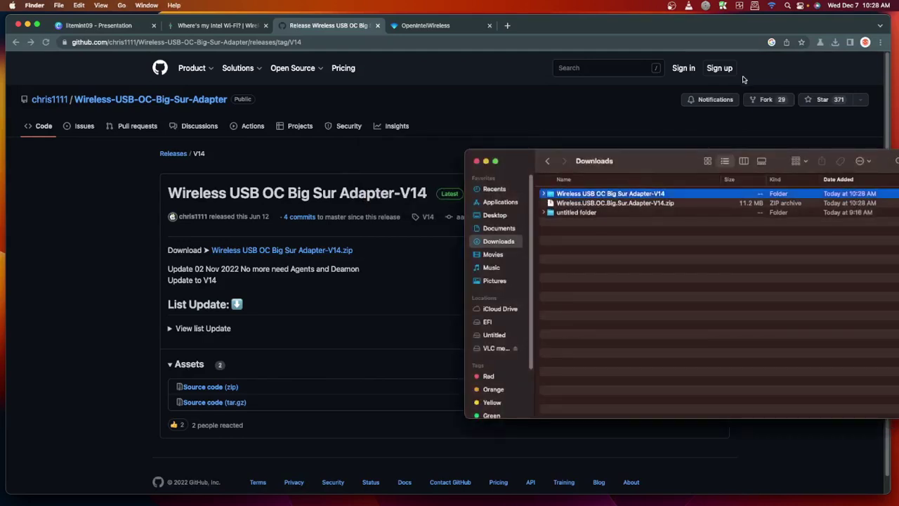
Launch the Wireless USB OC Big Sur Adapter application from its extracted V14 folder, allowing the internet-downloaded app to open.
left_click_drag(668, 162, 409, 165)
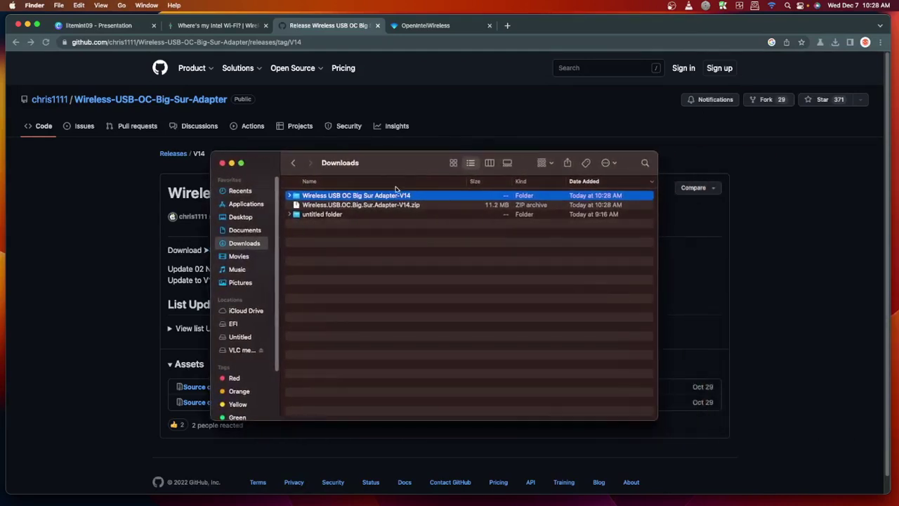
double_click(376, 197)
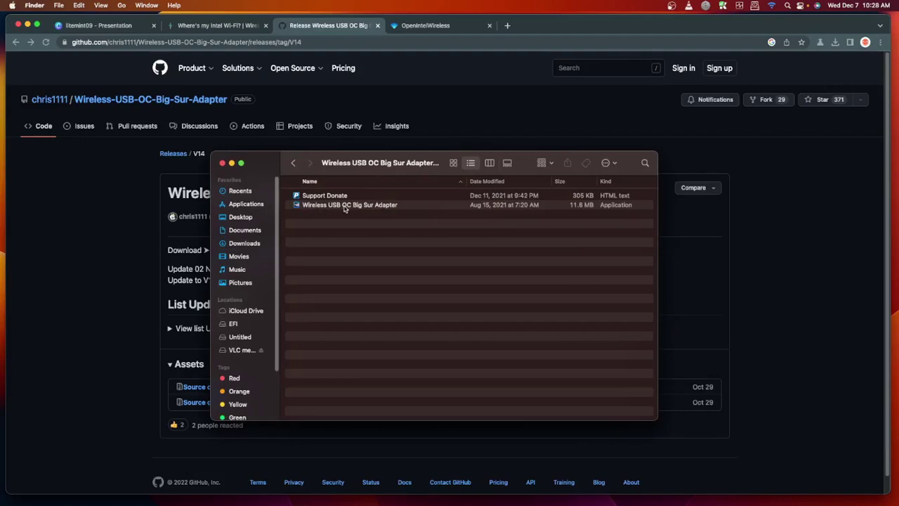
left_click(346, 204)
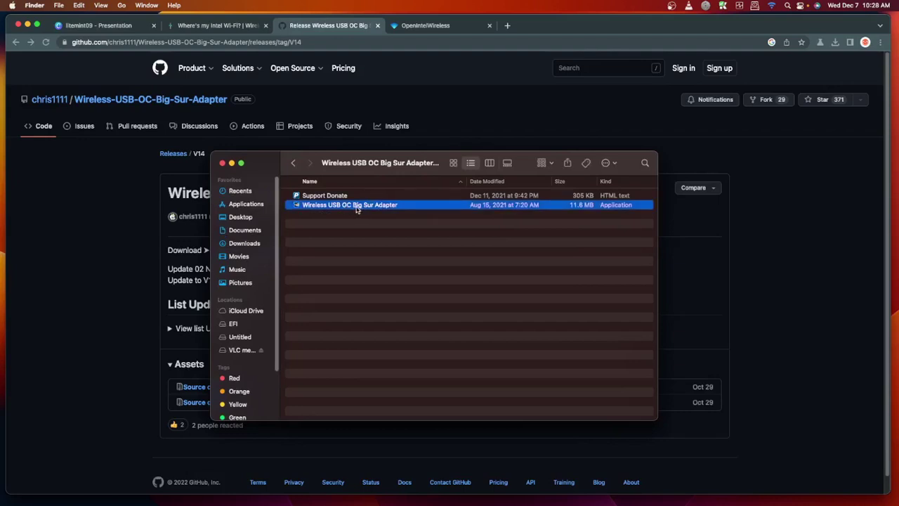
double_click(357, 208)
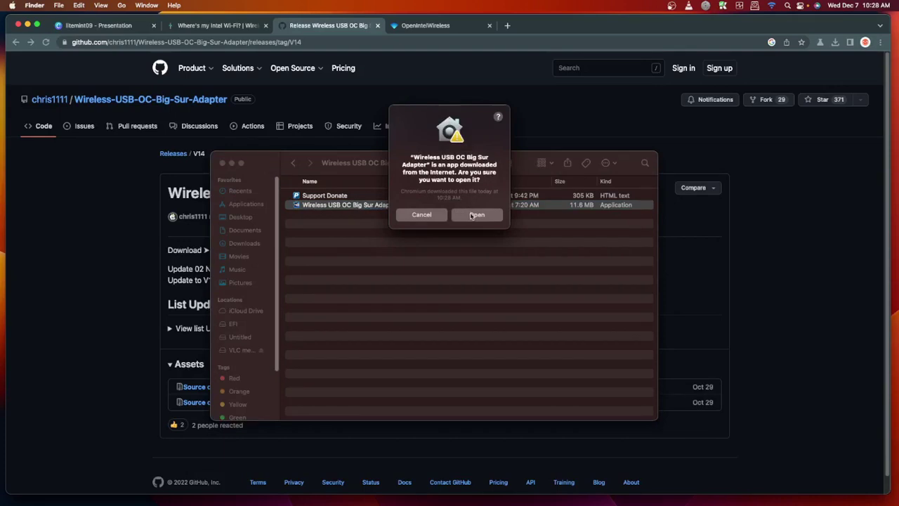
left_click(475, 215)
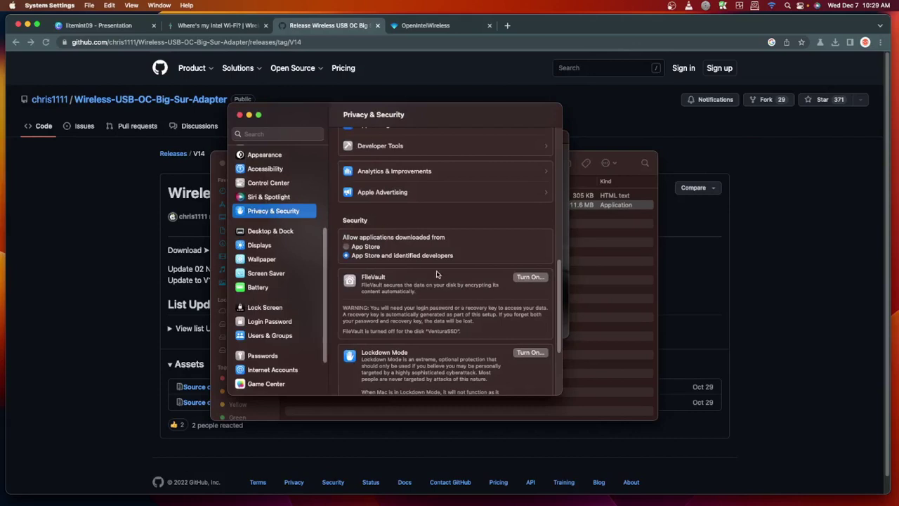
Review the Security section of Privacy & Security, moving the settings window aside to uncover the driver installer.
scroll(490, 308, "down", 3)
scroll(489, 308, "up", 3)
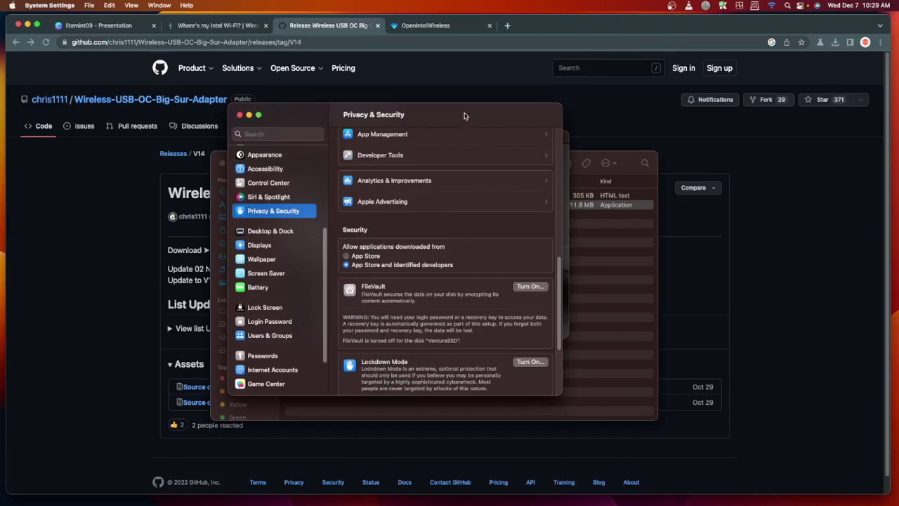
left_click_drag(465, 112, 377, 111)
scroll(351, 186, "down", 5)
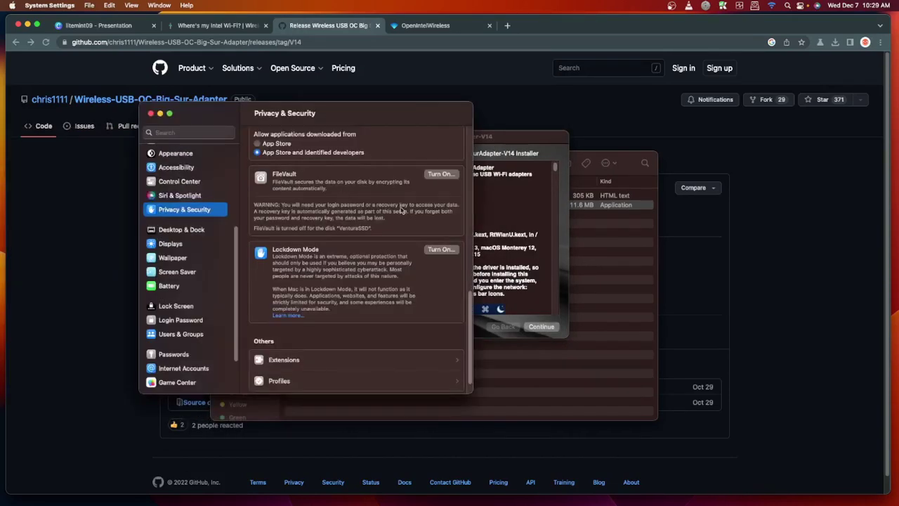
Advance the Wireless USBOC BigSurAdapter-V14 installer to its Installation Type stage, and close it and the Privacy & Security settings without installing.
left_click(506, 140)
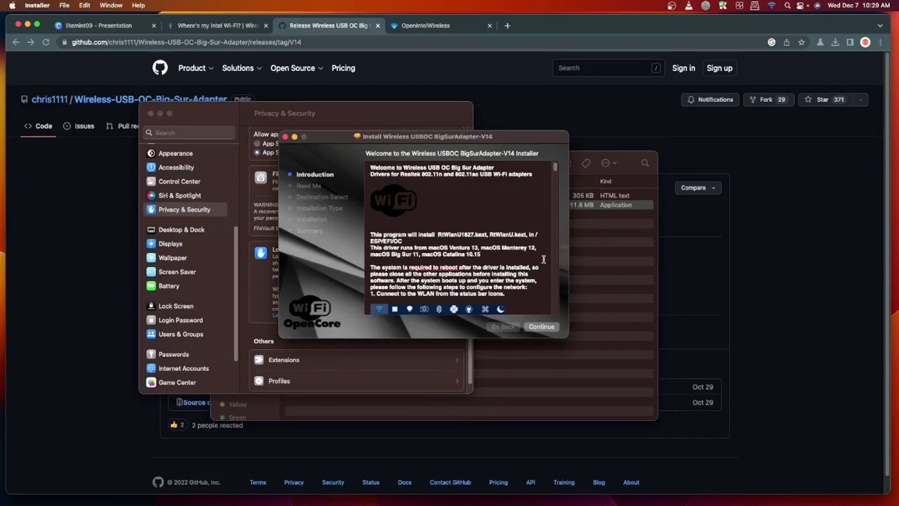
left_click(540, 327)
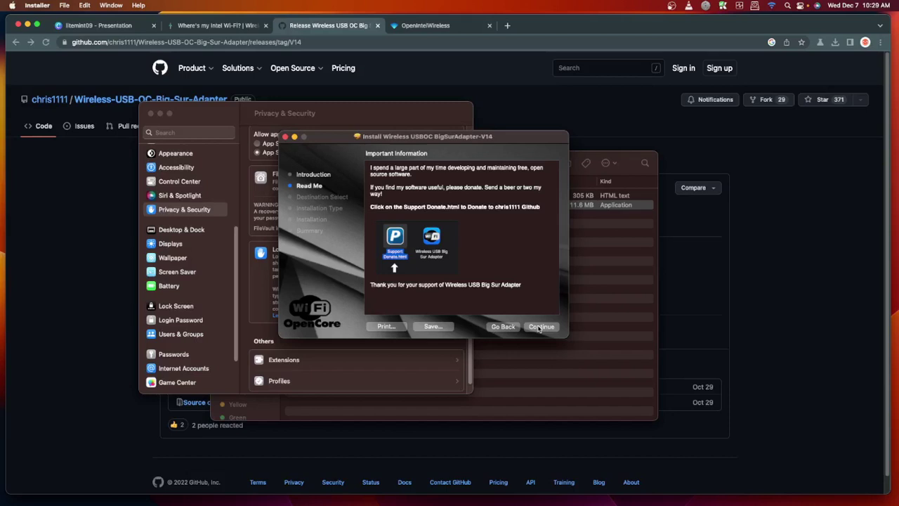
left_click(540, 326)
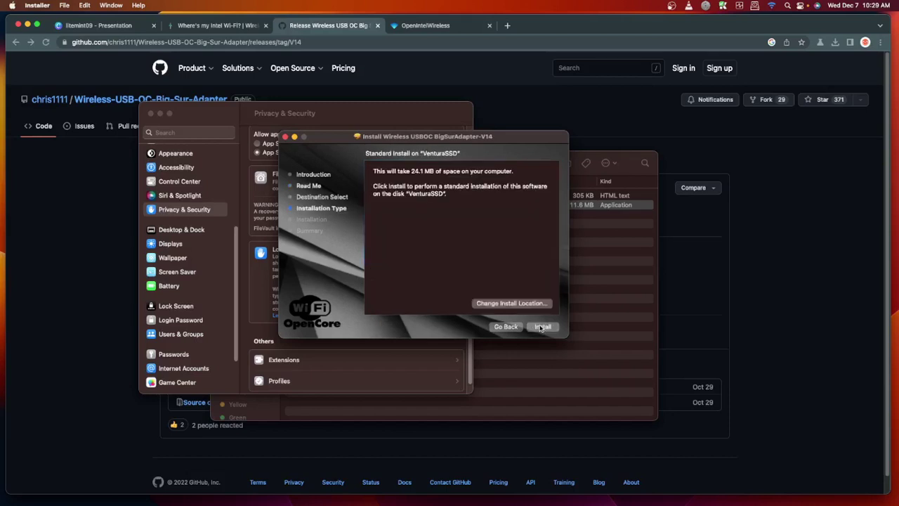
left_click(284, 137)
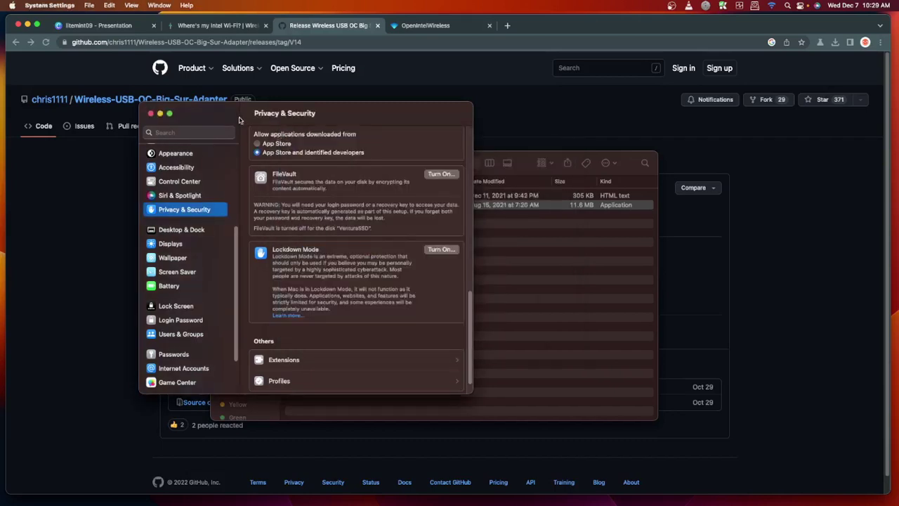
left_click(150, 113)
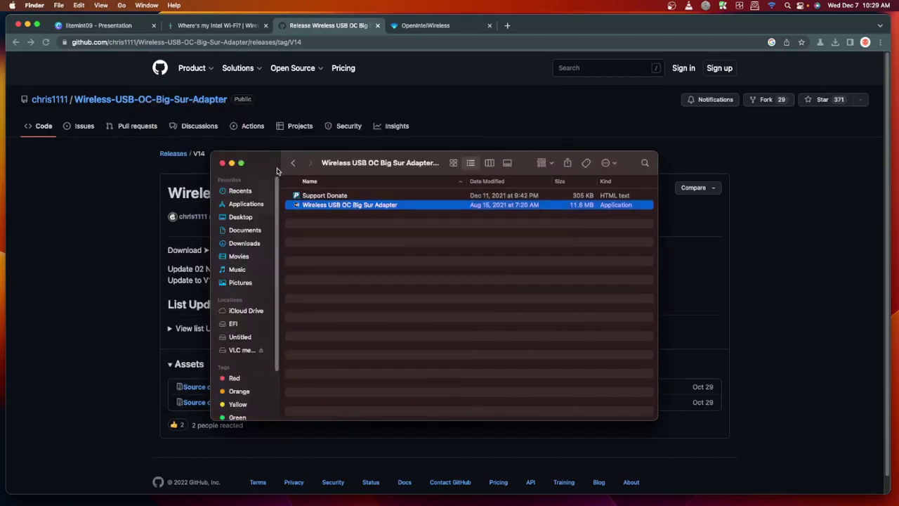
Check the available networks in the USB Wi-Fi status list, and return to the V14 release page in the browser.
left_click(771, 6)
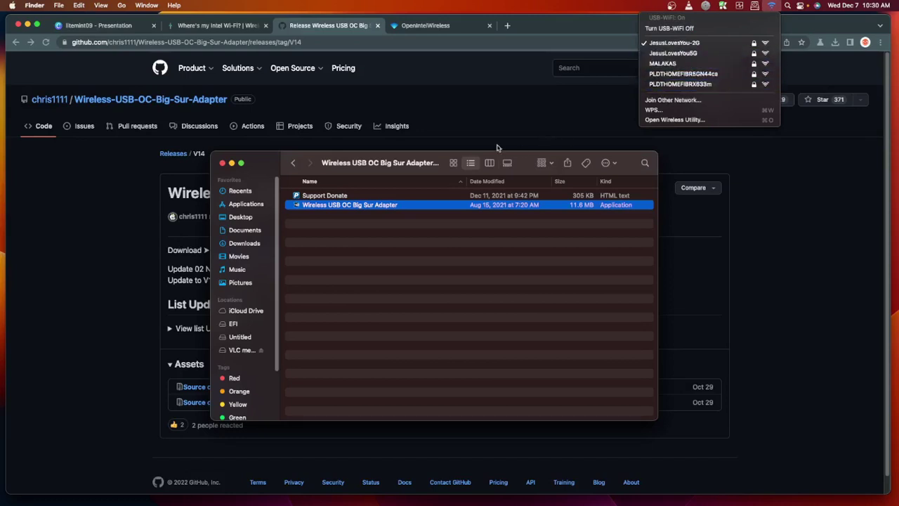
left_click(458, 251)
left_click(420, 84)
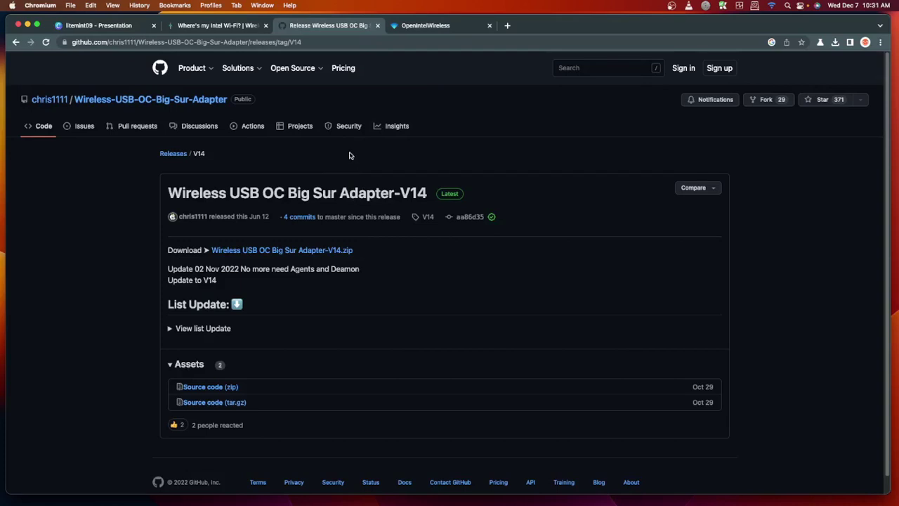
Open itlwm's compatibility page on the OpenIntelWireless site and examine the supported Intel cards from DVM through MVM Gen 3.
left_click(422, 28)
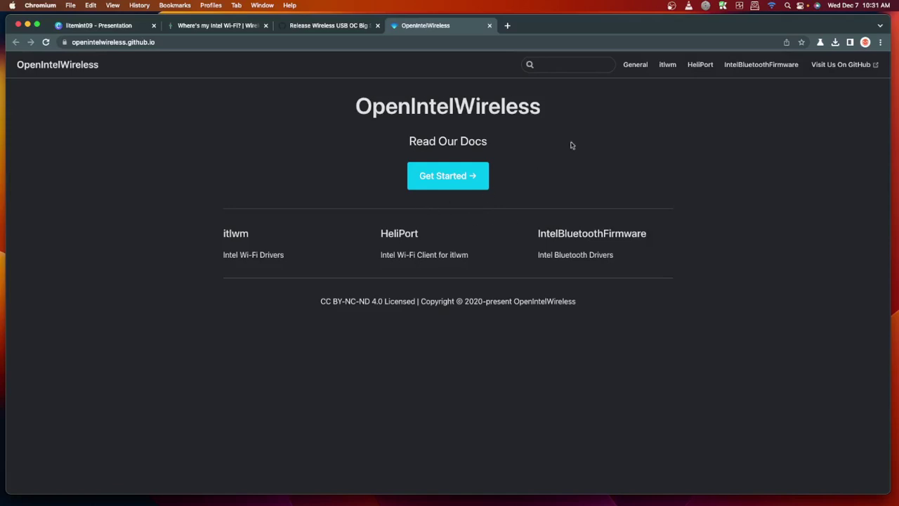
left_click(667, 65)
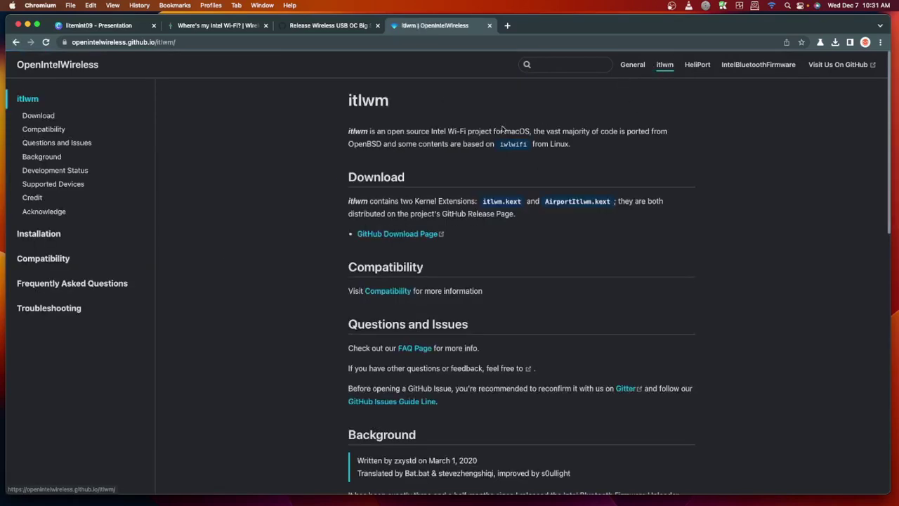
scroll(315, 247, "down", 5)
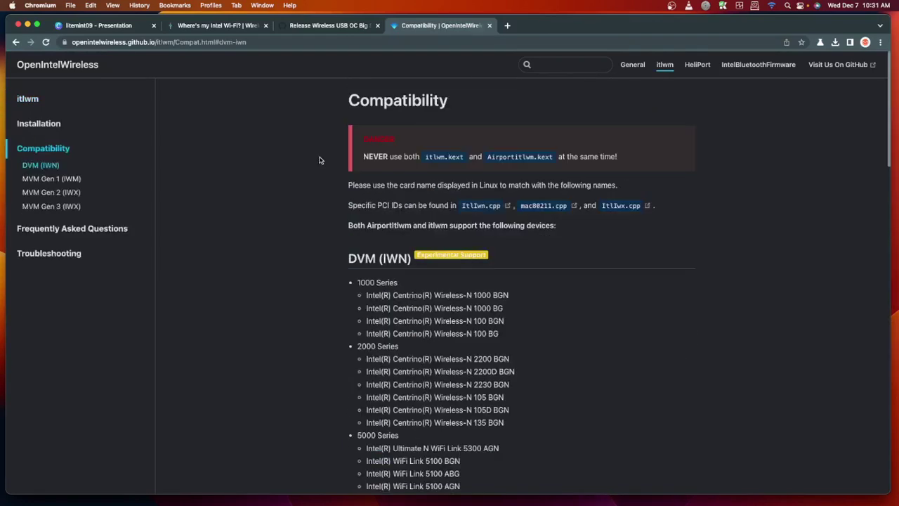
scroll(312, 210, "down", 5)
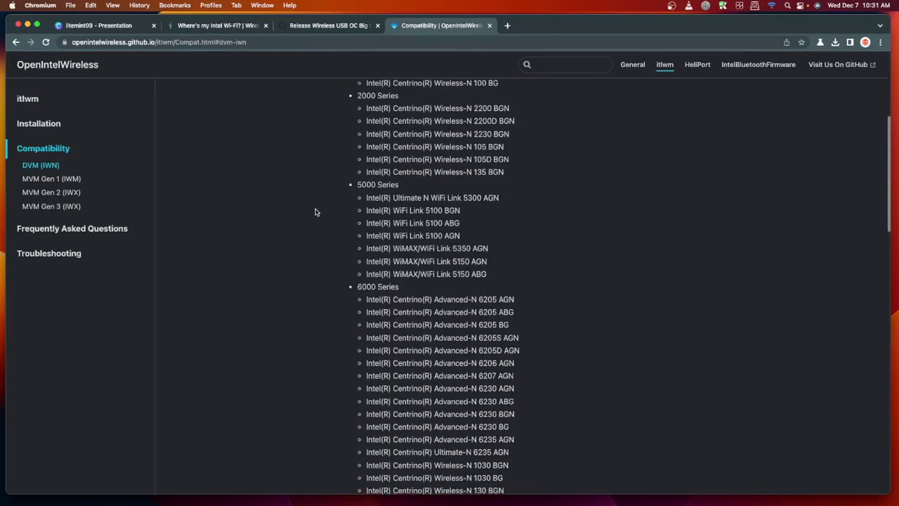
scroll(314, 213, "down", 6)
scroll(314, 214, "down", 14)
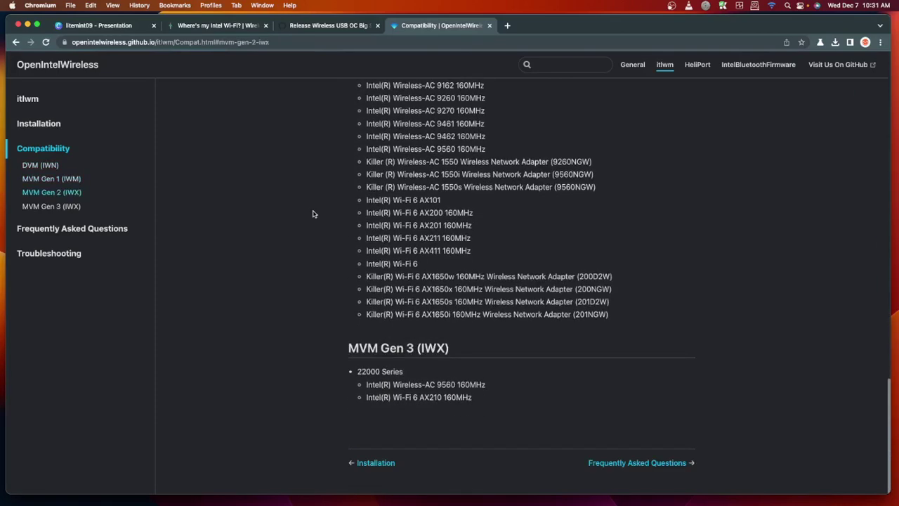
Search Google for images of the Intel(R) Dual Band Wireless N 3160 card listed under MVM Gen 1.
scroll(314, 213, "up", 15)
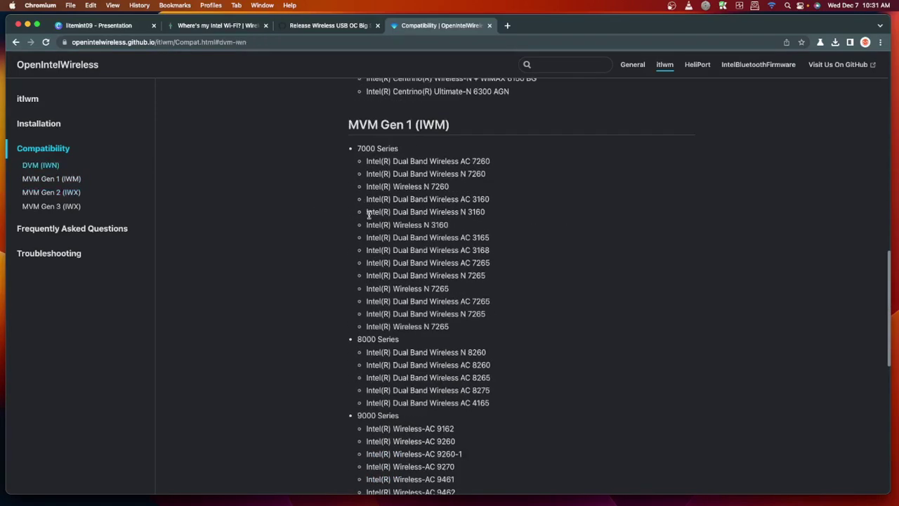
left_click_drag(366, 212, 485, 213)
right_click(474, 211)
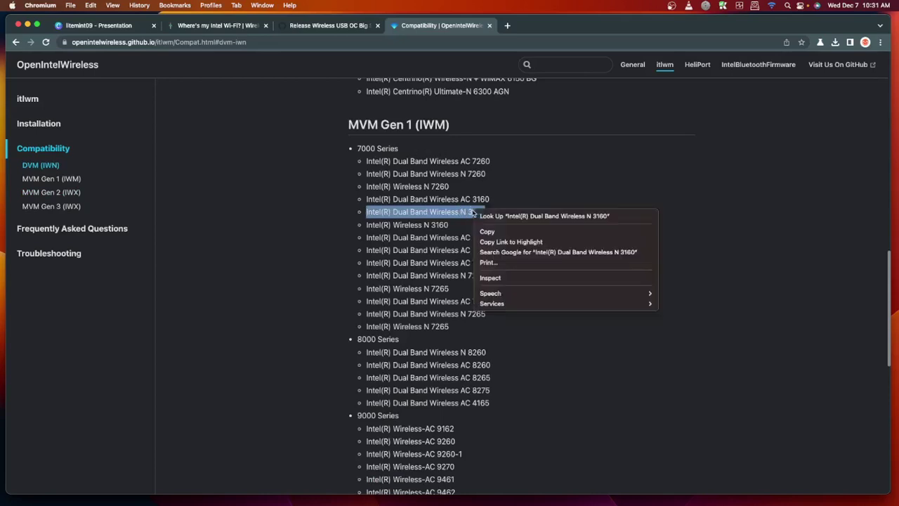
left_click(490, 252)
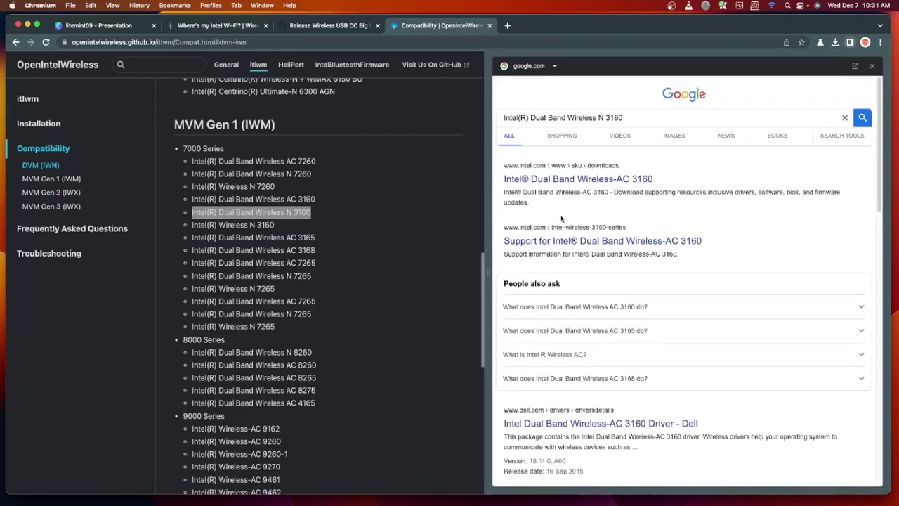
left_click(673, 136)
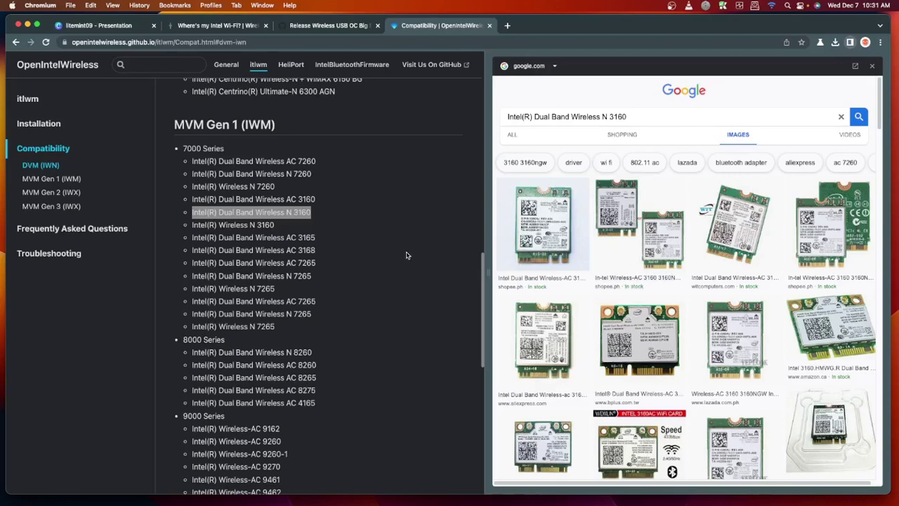
Search Google for images of the Intel(R) Wi-Fi 6 AX211 card listed under MVM Gen 2.
scroll(249, 295, "down", 10)
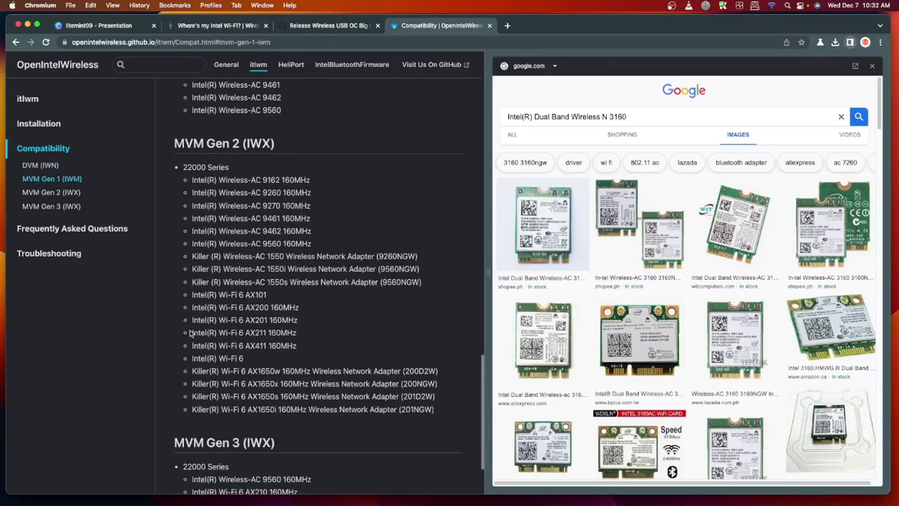
left_click_drag(192, 332, 281, 334)
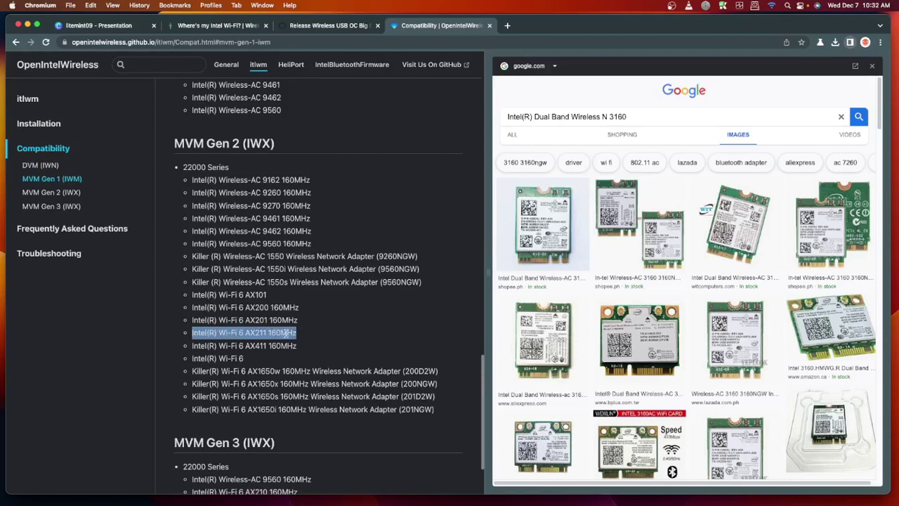
left_click(258, 335)
left_click_drag(190, 334, 265, 332)
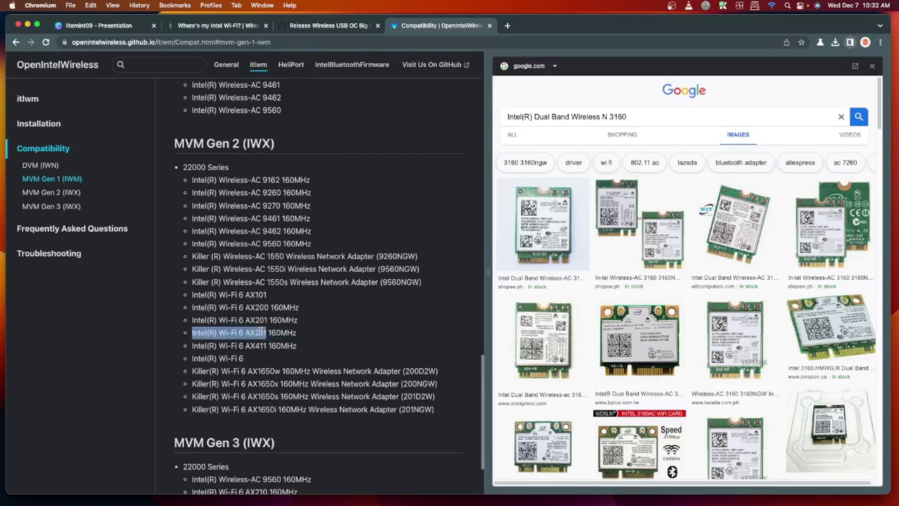
right_click(265, 333)
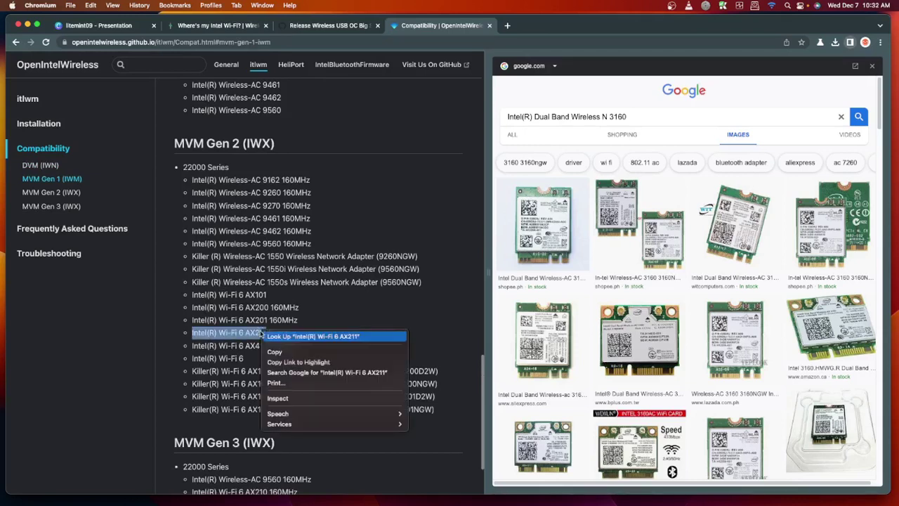
left_click(281, 372)
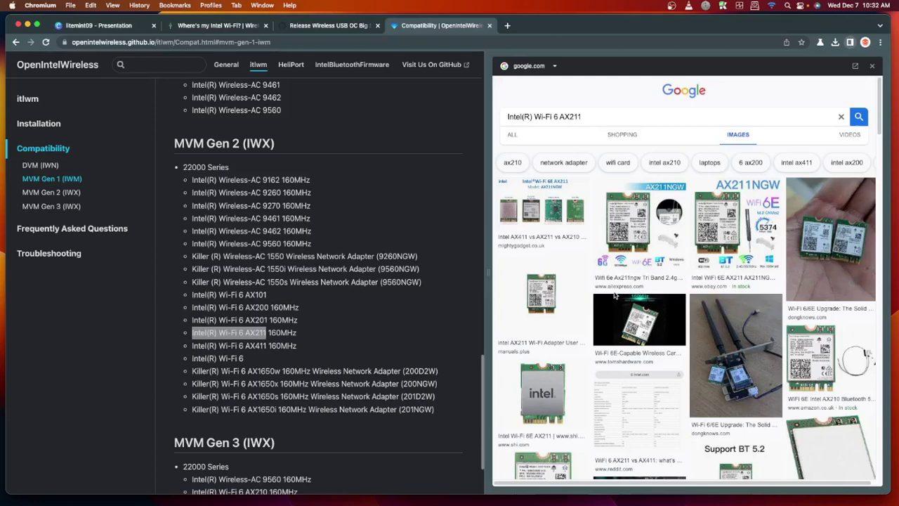
Check the MVM Gen 3 entries, close the image search results, and return to the compatibility page's warning about using both kexts.
left_click(417, 309)
scroll(393, 306, "down", 3)
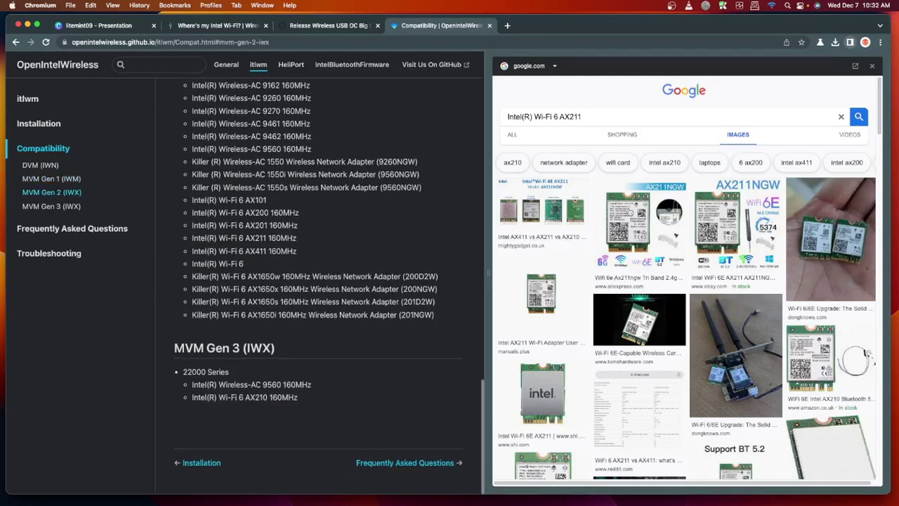
left_click(871, 66)
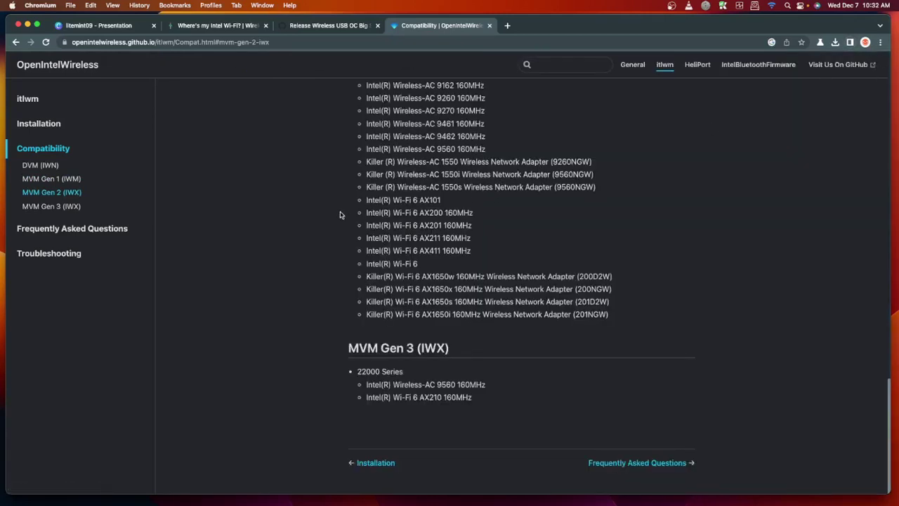
scroll(320, 204, "up", 20)
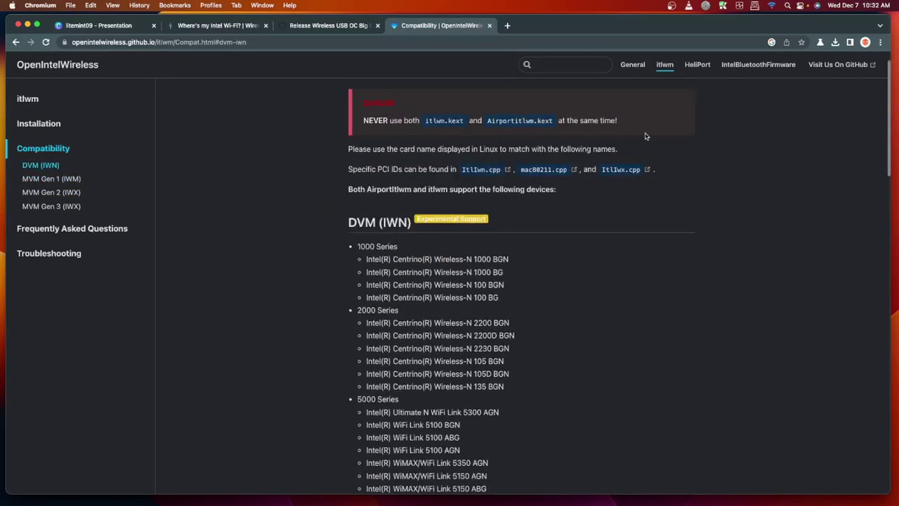
Download itlwm_v2.1.0_stable.kext.zip from the v2.1.0 stable release of OpenIntelWireless's itlwm repository on GitHub.
left_click(849, 67)
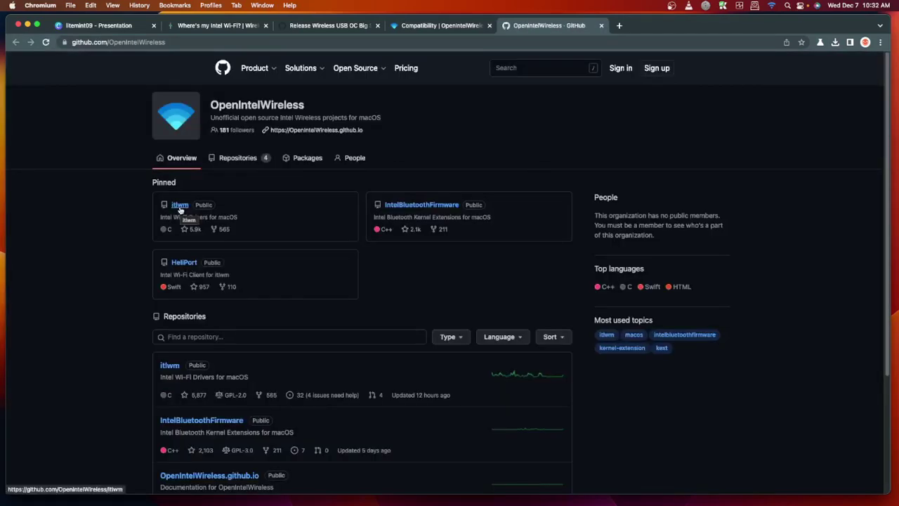
left_click(180, 205)
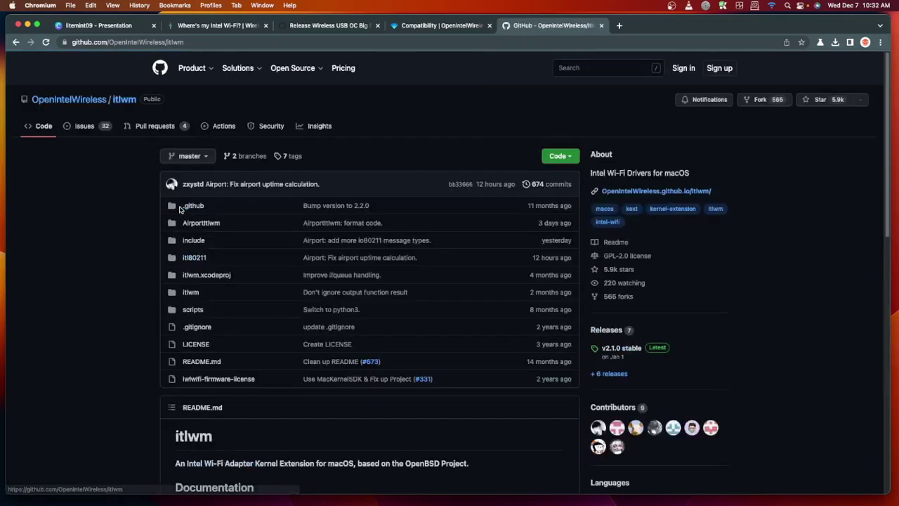
scroll(133, 226, "down", 3)
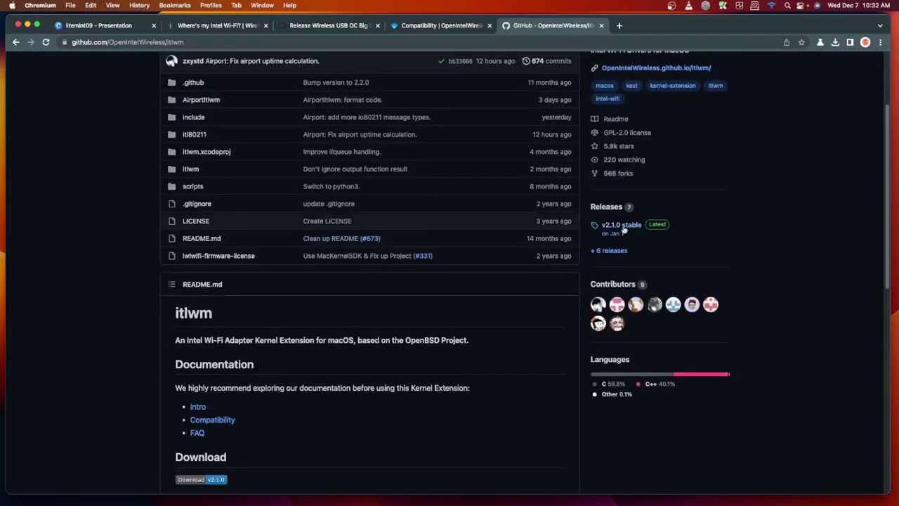
left_click(651, 228)
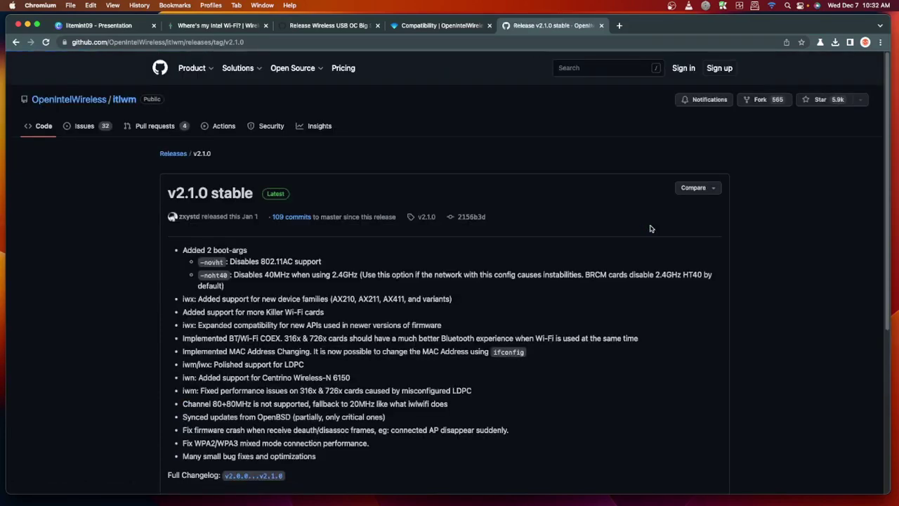
scroll(651, 228, "down", 5)
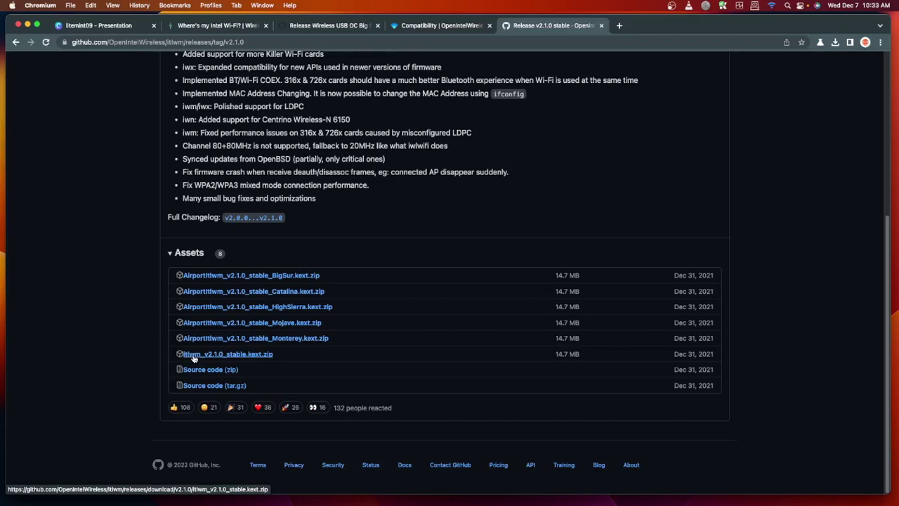
left_click(194, 358)
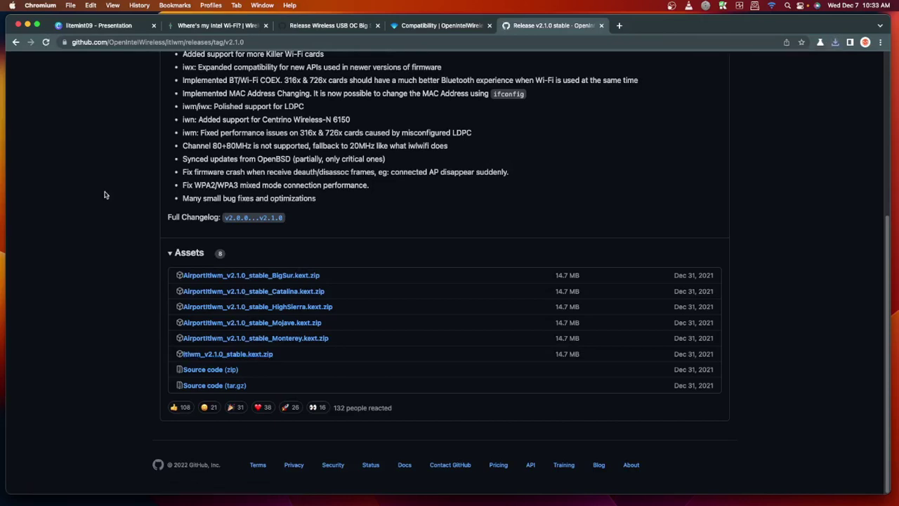
Download HeliPort.dmg from the v1.4.1 release of OpenIntelWireless's HeliPort repository on GitHub.
left_click(17, 43)
left_click(17, 43)
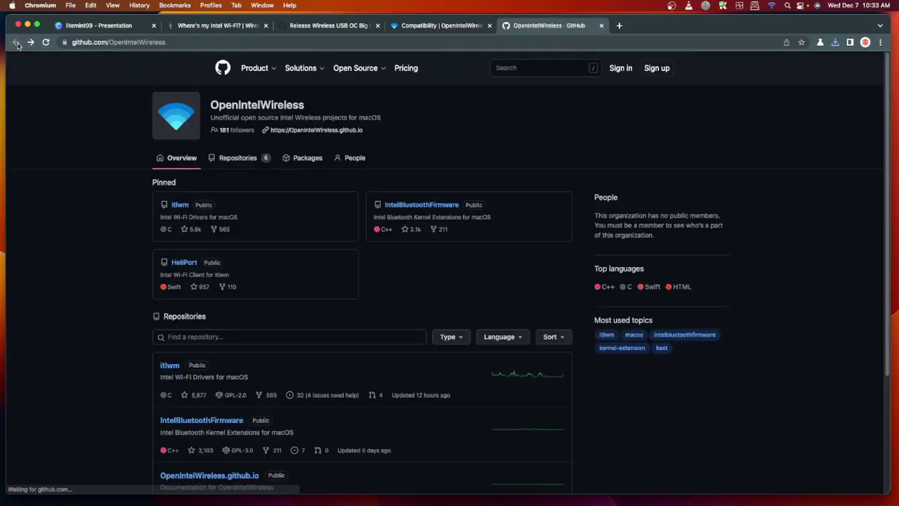
left_click(181, 264)
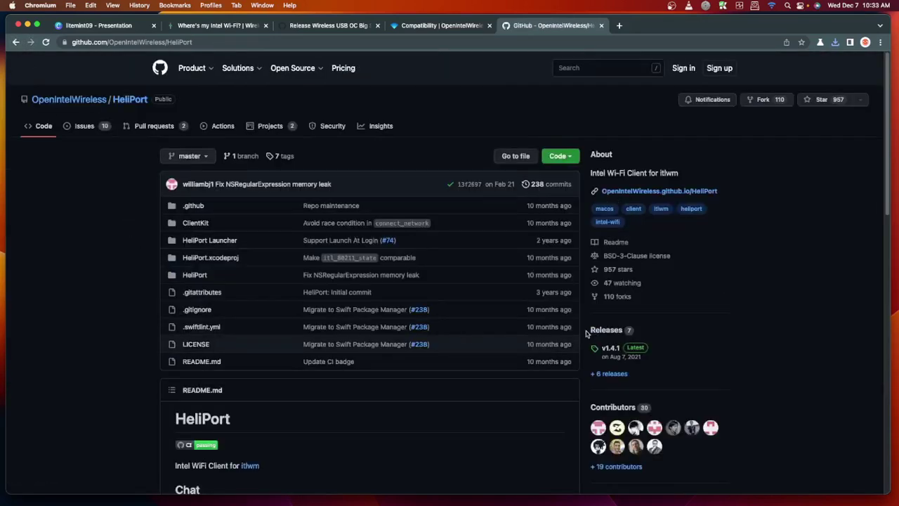
left_click(638, 353)
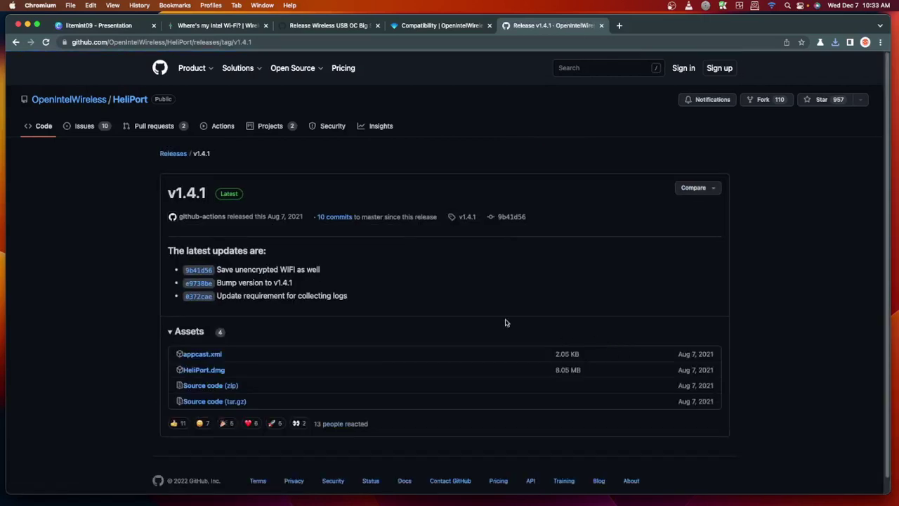
left_click(198, 372)
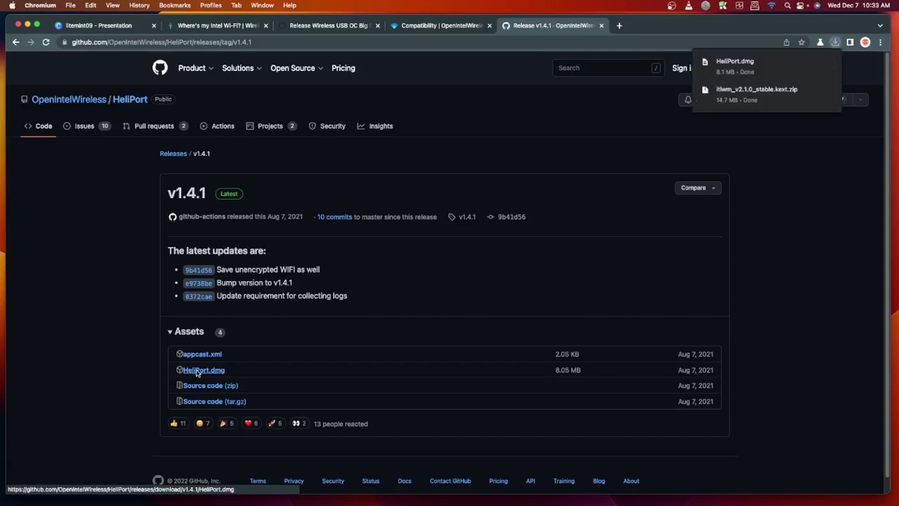
Open the downloaded HeliPort.dmg, agree to its license, and install HeliPort into the Applications folder.
left_click(773, 71)
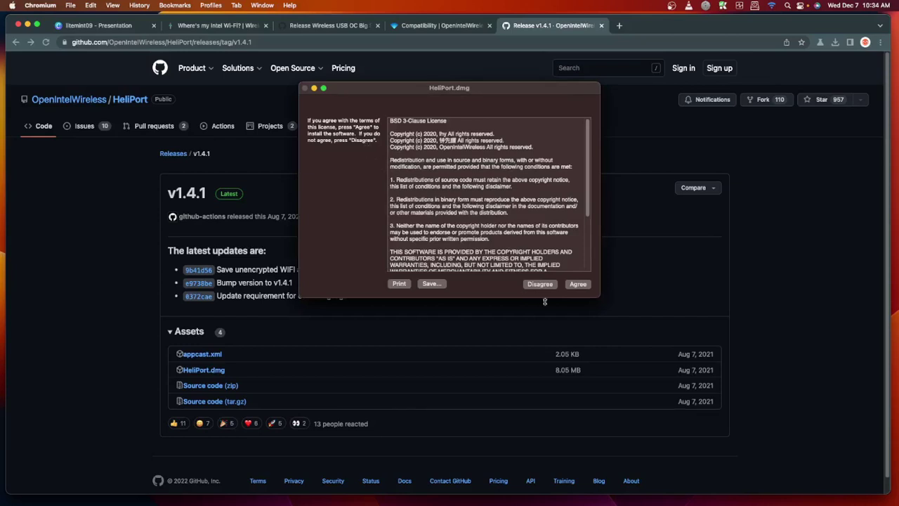
left_click(579, 285)
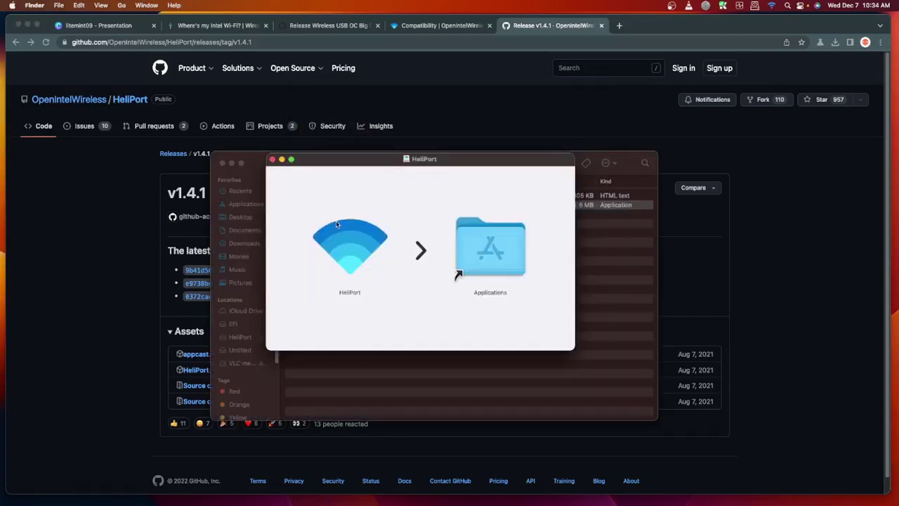
left_click_drag(356, 253, 474, 261)
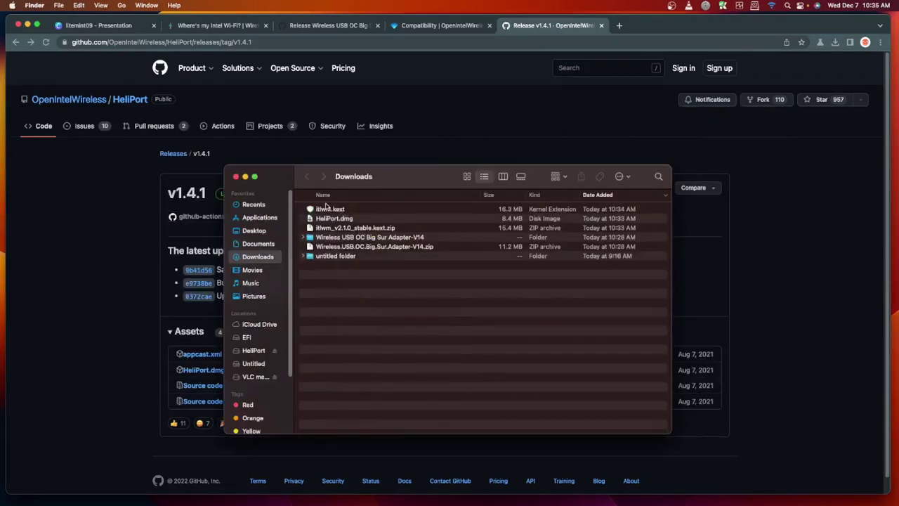
Copy the extracted itlwm.kext file in the Downloads folder.
left_click(326, 209)
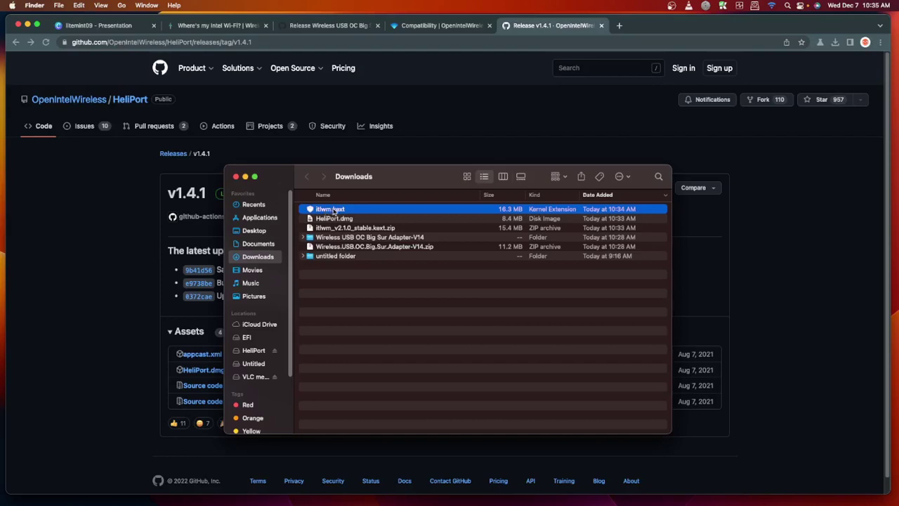
right_click(337, 209)
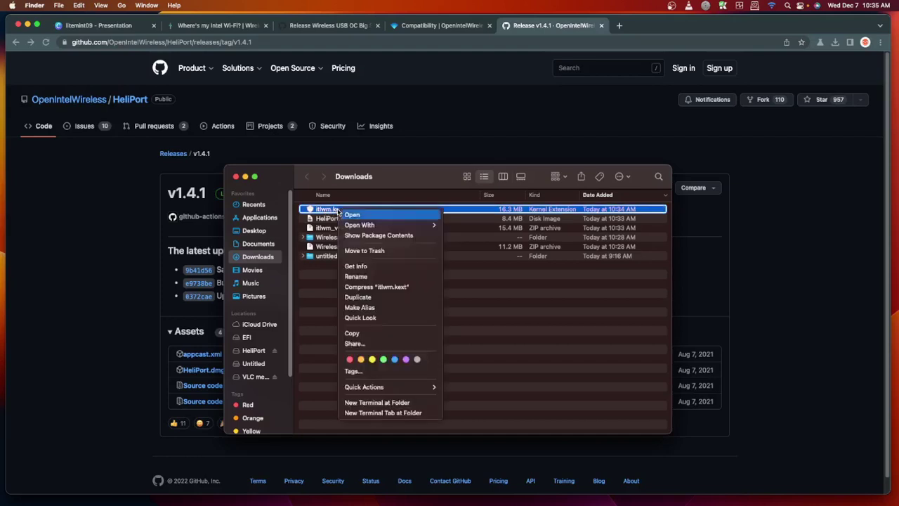
left_click(355, 333)
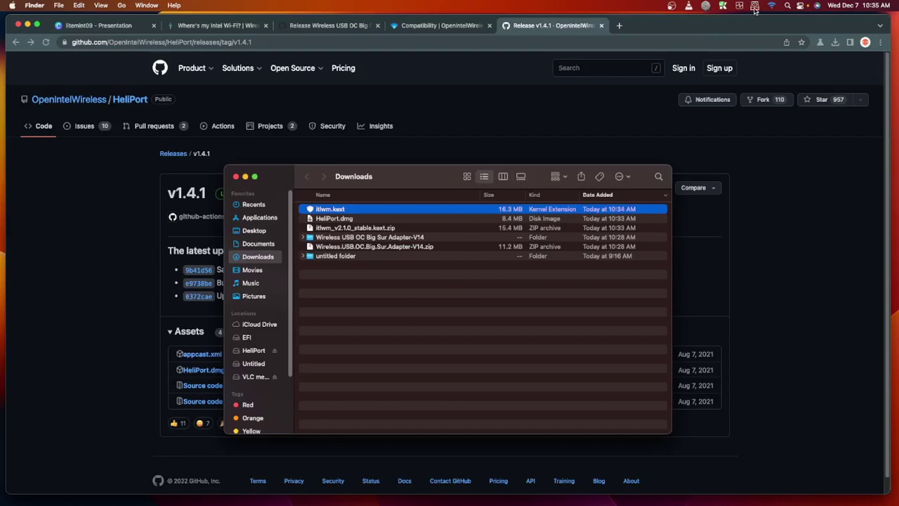
Open the EFI partition through ESP Mounter Pro and go to its EFI/OC/Kexts folder as the destination for the copied kext.
left_click(754, 10)
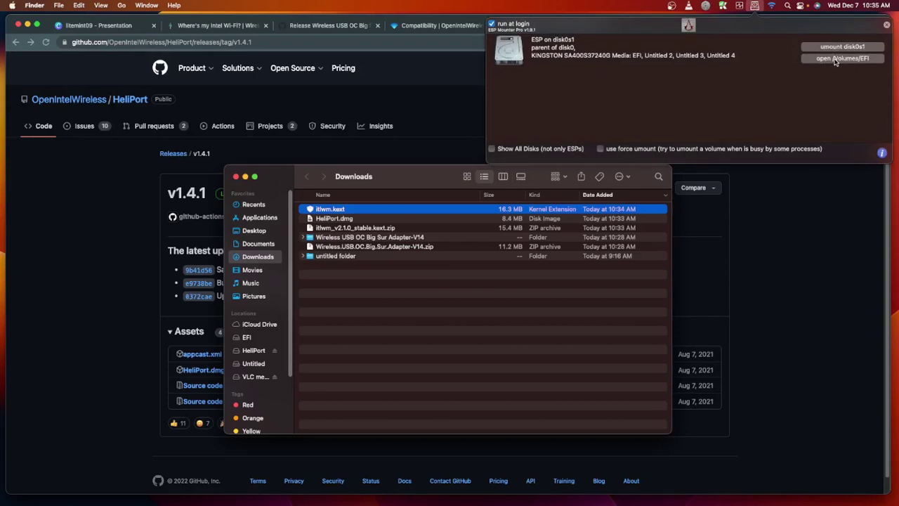
left_click(836, 59)
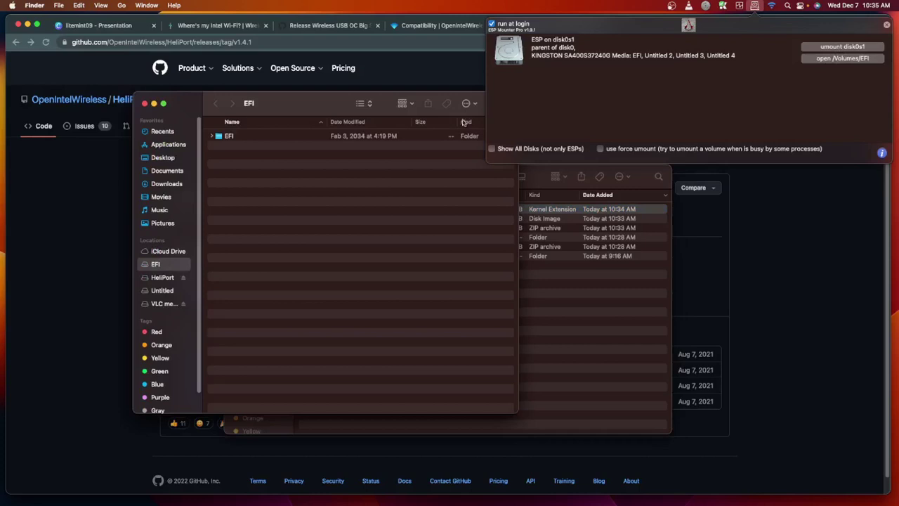
double_click(228, 136)
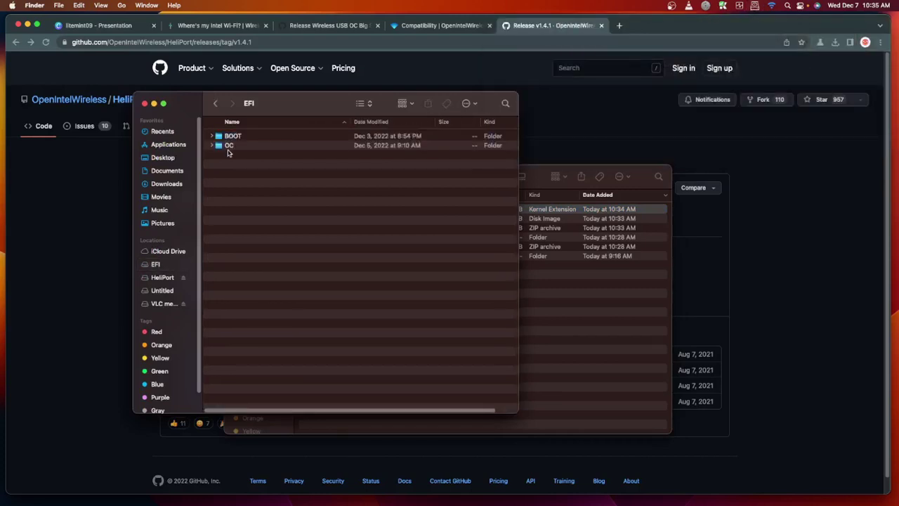
double_click(228, 145)
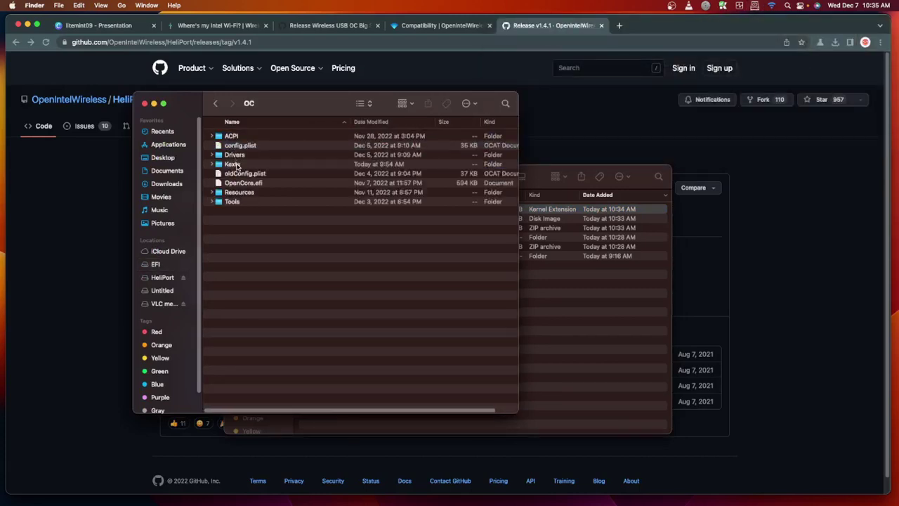
double_click(236, 165)
right_click(252, 335)
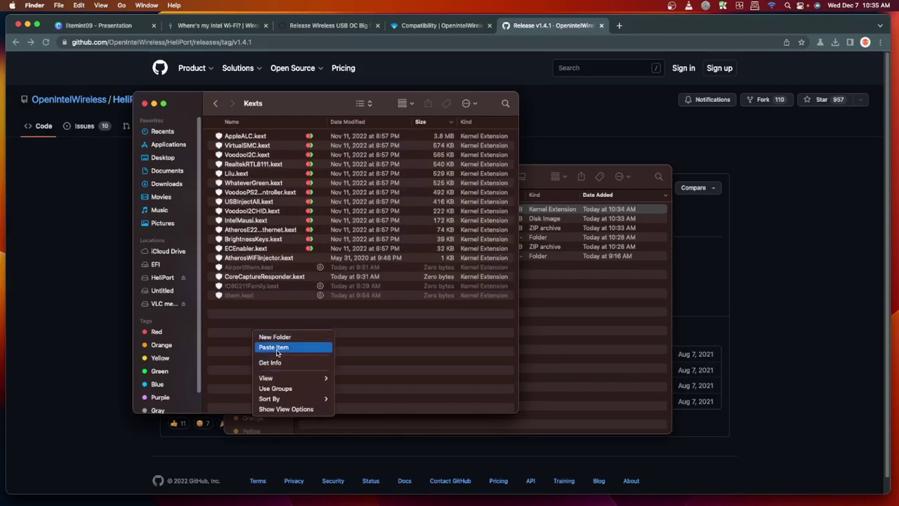
Return to the OC folder, open config.plist in OpenCore Configurator, and display the Kernel section's kext list.
left_click(217, 105)
left_click(218, 105)
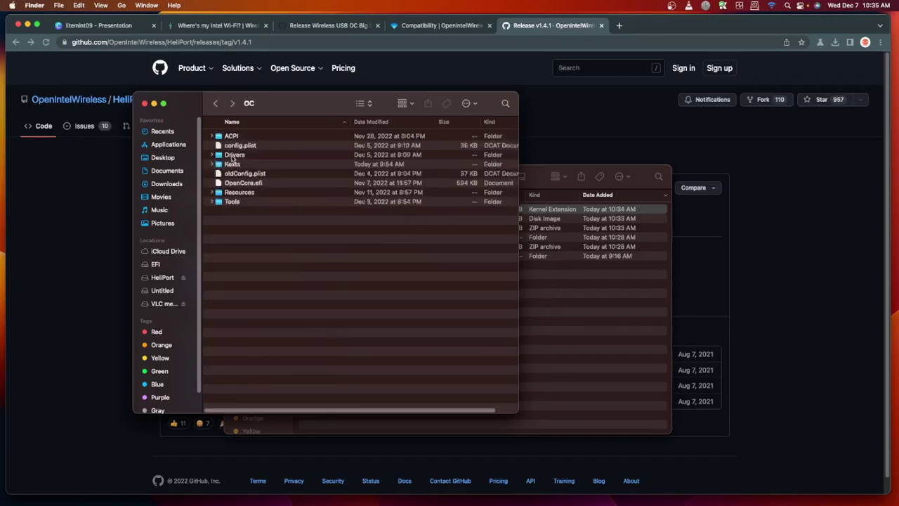
right_click(242, 146)
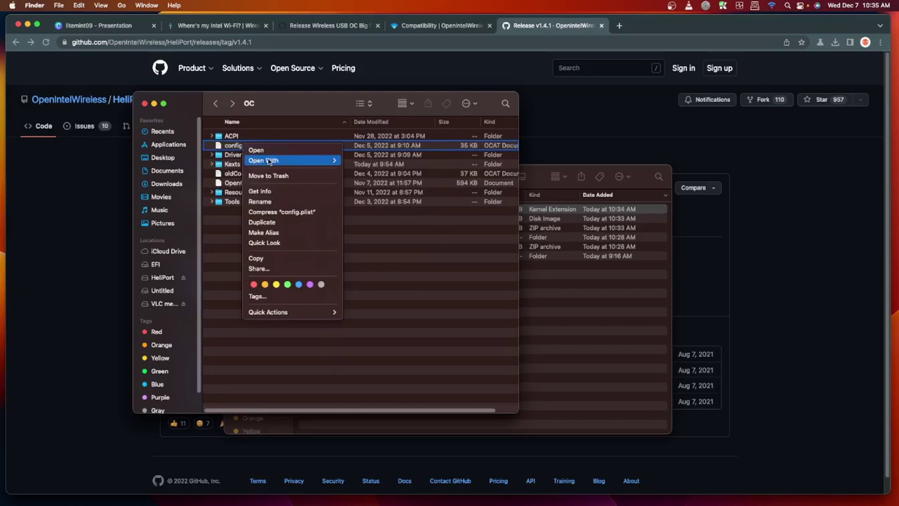
mouse_move(309, 161)
left_click(378, 187)
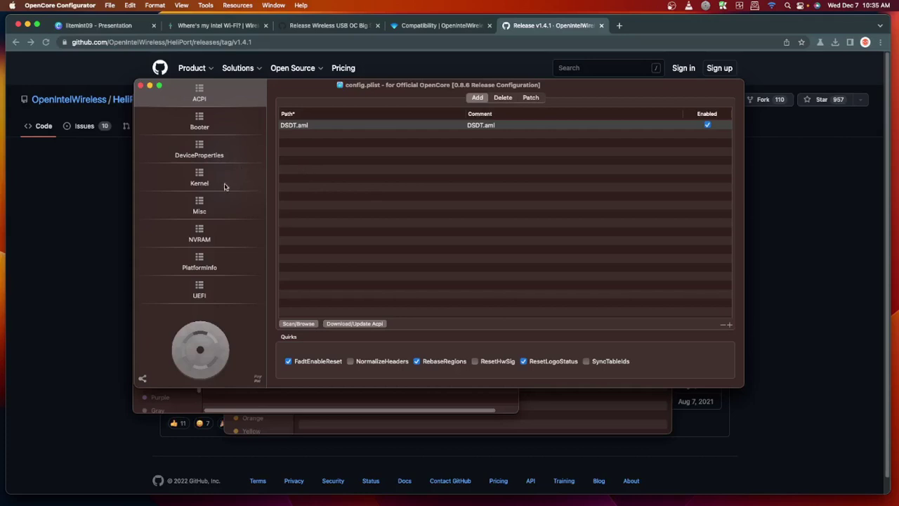
left_click(199, 182)
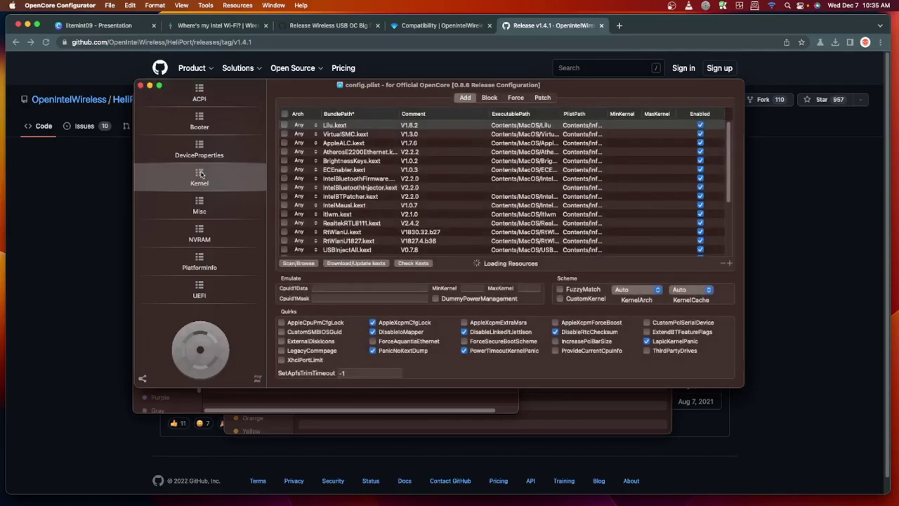
Browse the Kexts folder for kexts to add, cancel the selection, and select the itlwm.kext entry in the Kernel list.
left_click(296, 265)
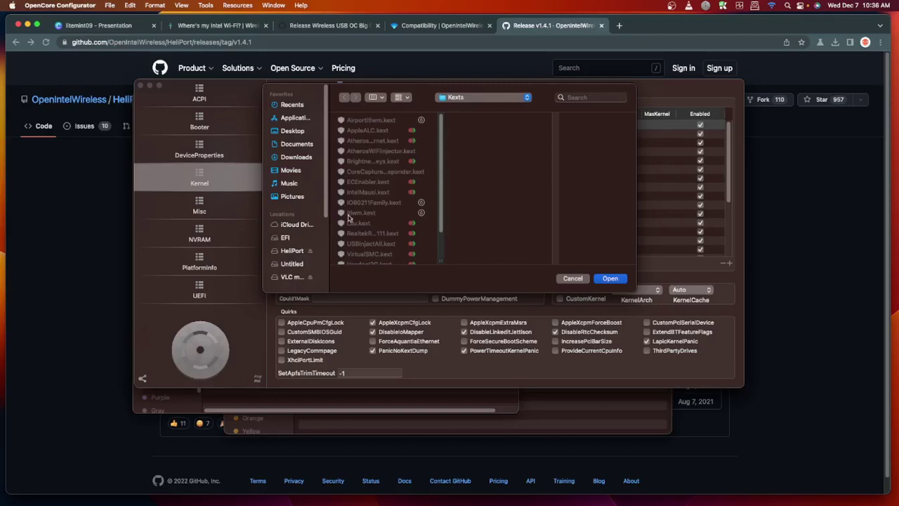
left_click(573, 279)
left_click(365, 215)
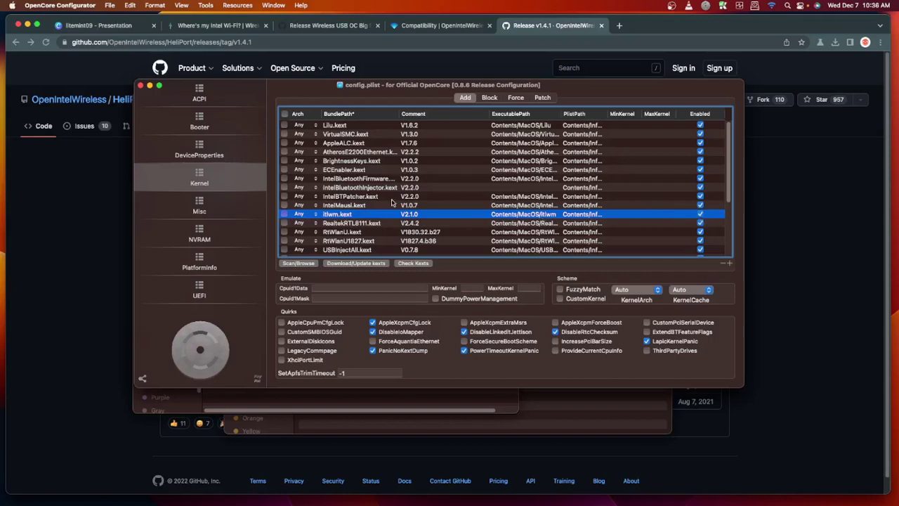
left_click(110, 6)
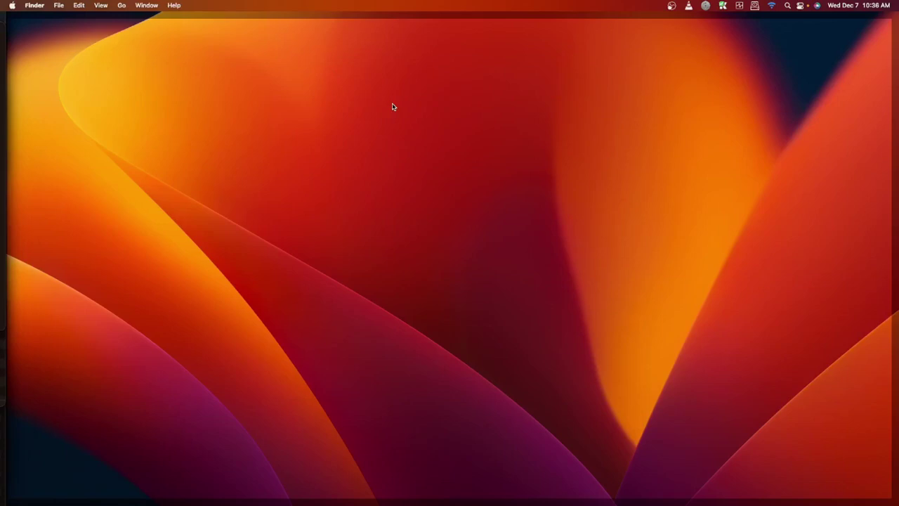
Check the list of available wireless networks from the desktop, then close it.
left_click(772, 7)
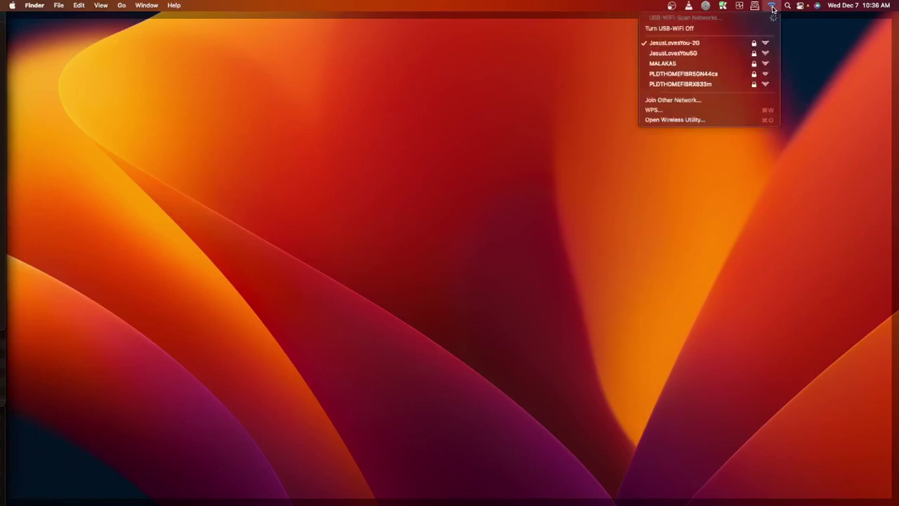
left_click(564, 92)
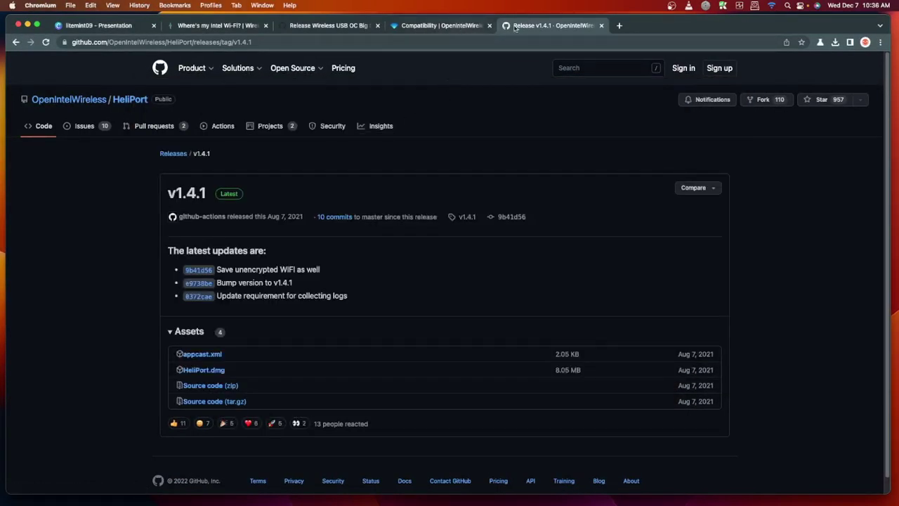
Download IntelBluetooth-v2.2.0.zip from the v2.2.0 release of OpenIntelWireless's IntelBluetoothFirmware repository on GitHub.
left_click(14, 44)
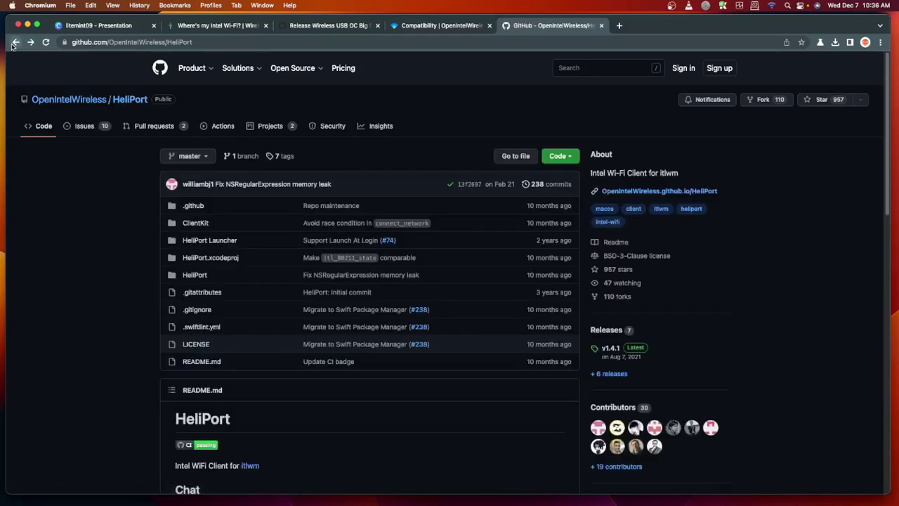
left_click(14, 44)
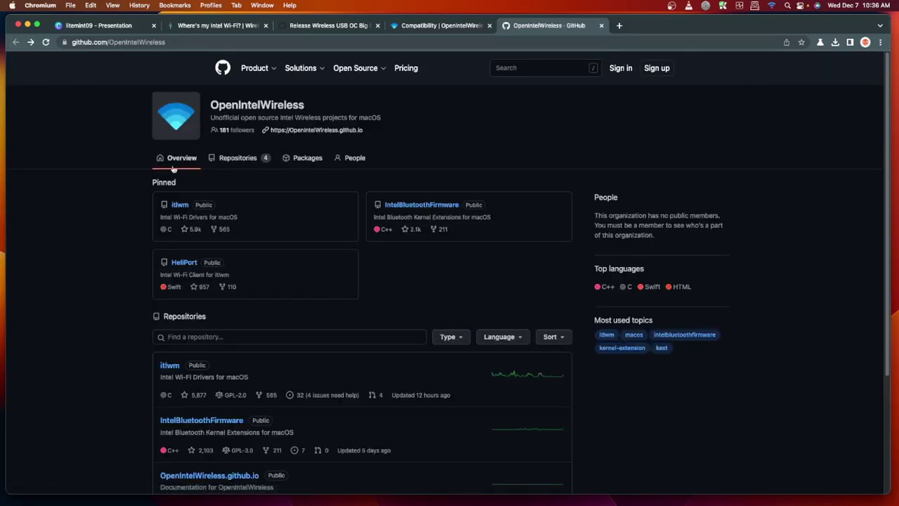
left_click(393, 206)
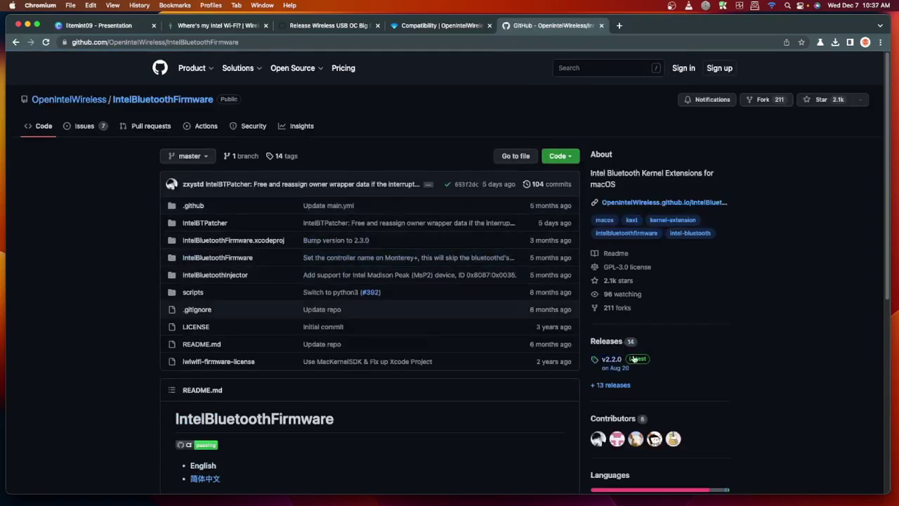
left_click(635, 360)
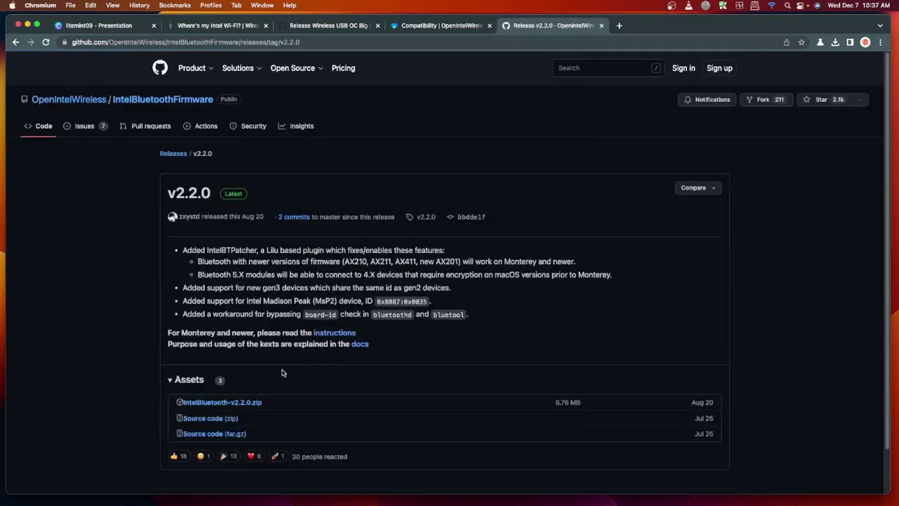
left_click(206, 404)
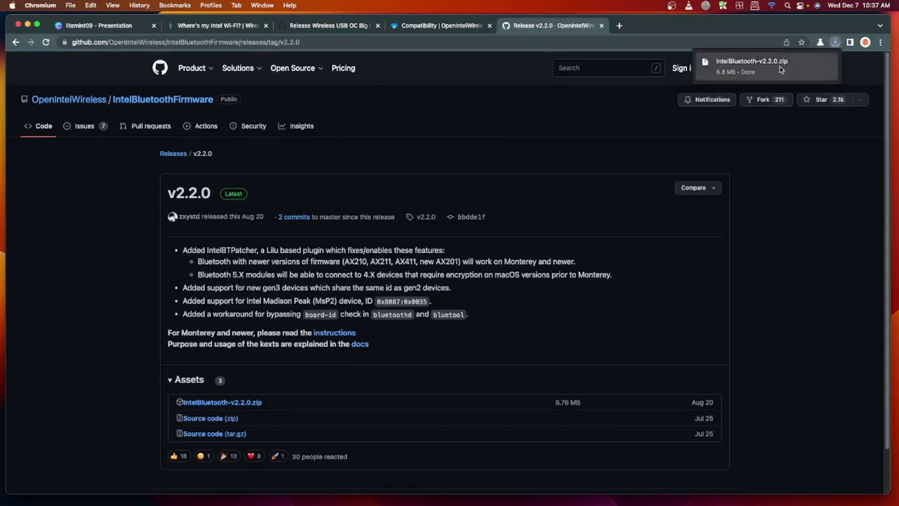
Extract IntelBluetooth-v2.2.0.zip and select IntelBluetoothFirmware.kext, IntelBluetoothInjector.kext and IntelBTPatcher.kext in the resulting folder.
left_click(780, 69)
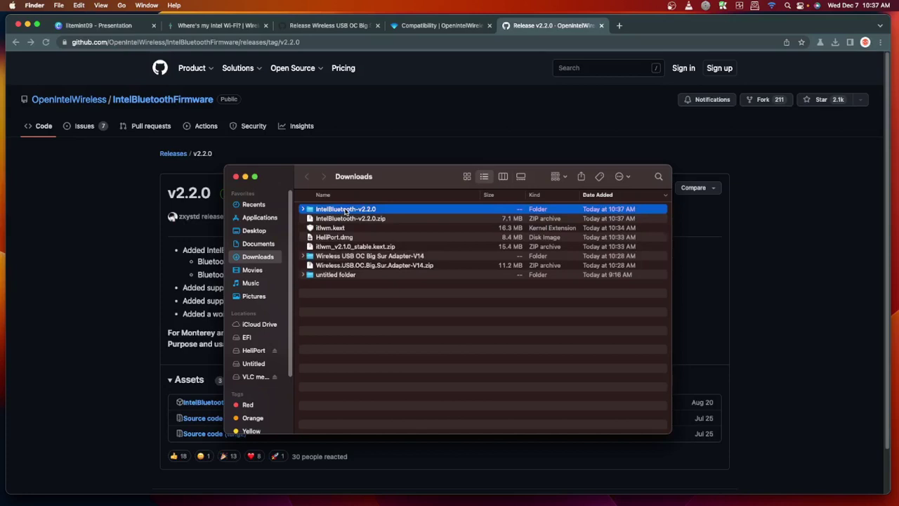
double_click(345, 210)
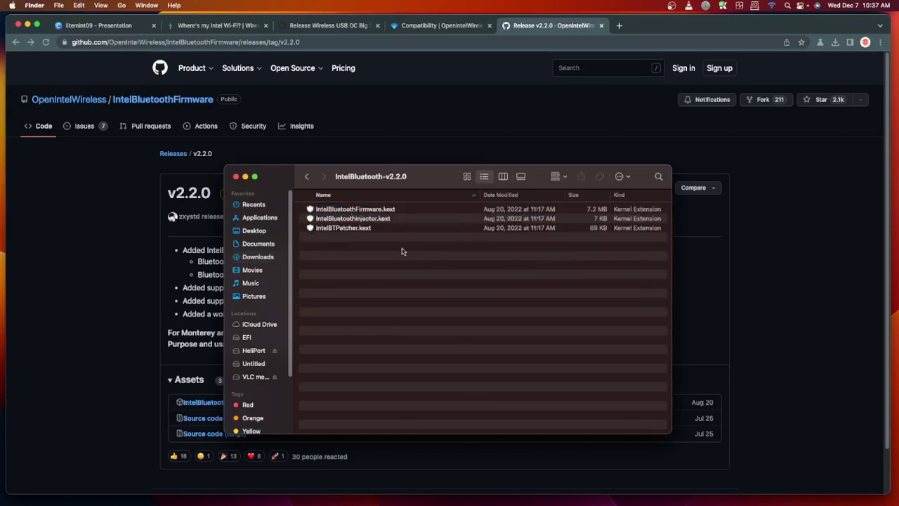
left_click_drag(387, 245, 334, 211)
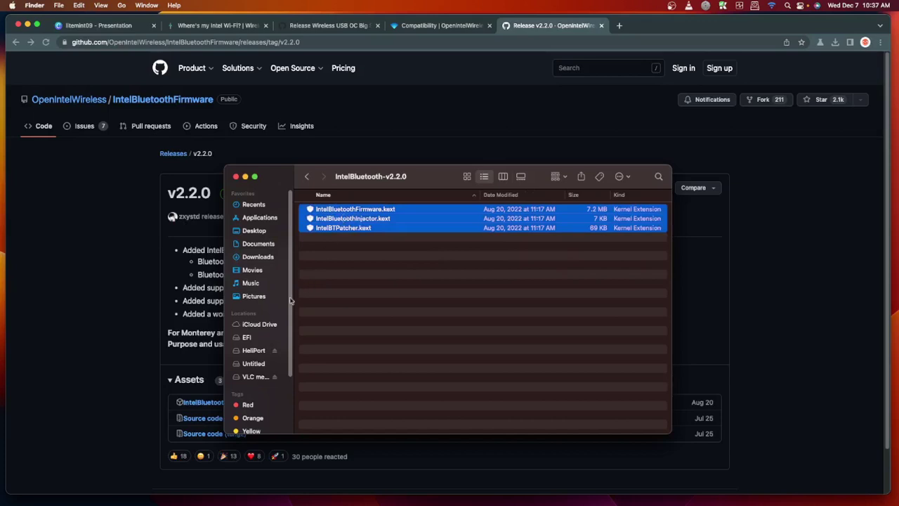
Go to the EFI/OC/Kexts folder on the EFI partition as the destination for the Bluetooth kexts.
left_click(248, 338)
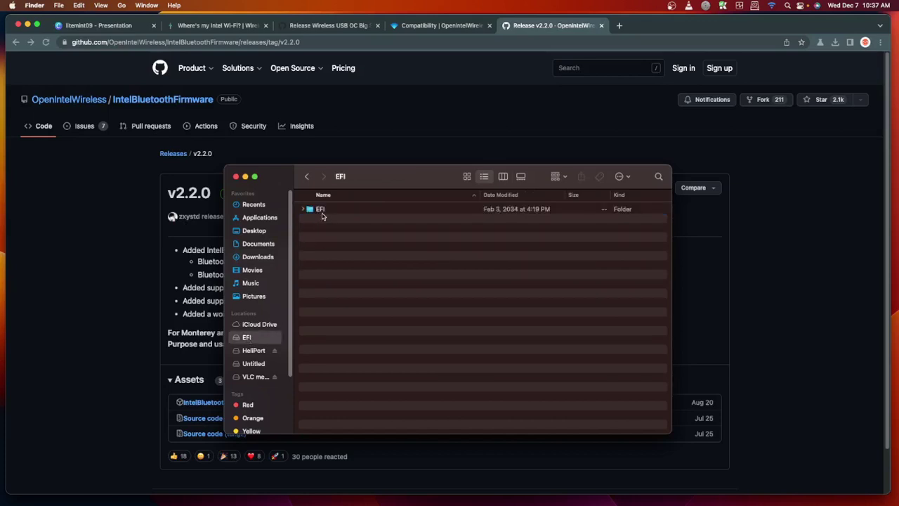
double_click(323, 210)
double_click(325, 219)
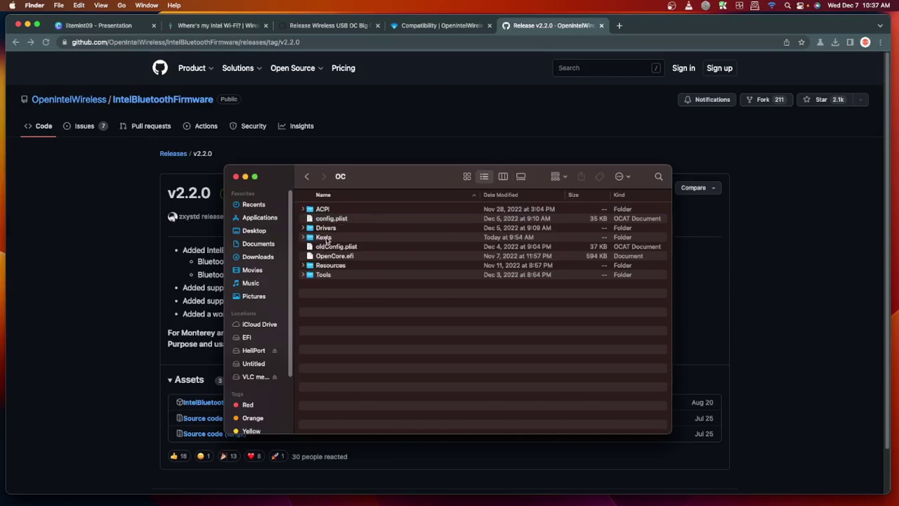
double_click(324, 237)
Open config.plist from the EFI/OC folder in OpenCore Configurator and show the Kernel section's list of added kexts.
left_click(306, 176)
right_click(333, 221)
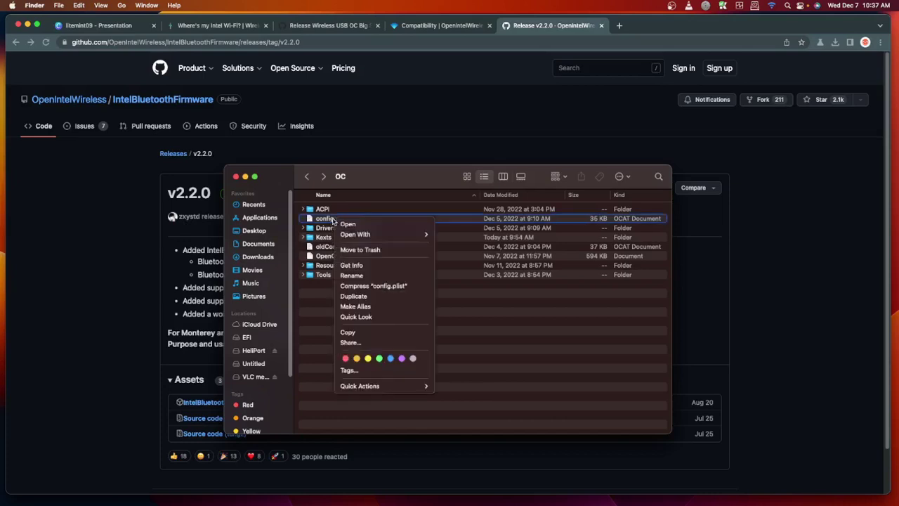
mouse_move(381, 236)
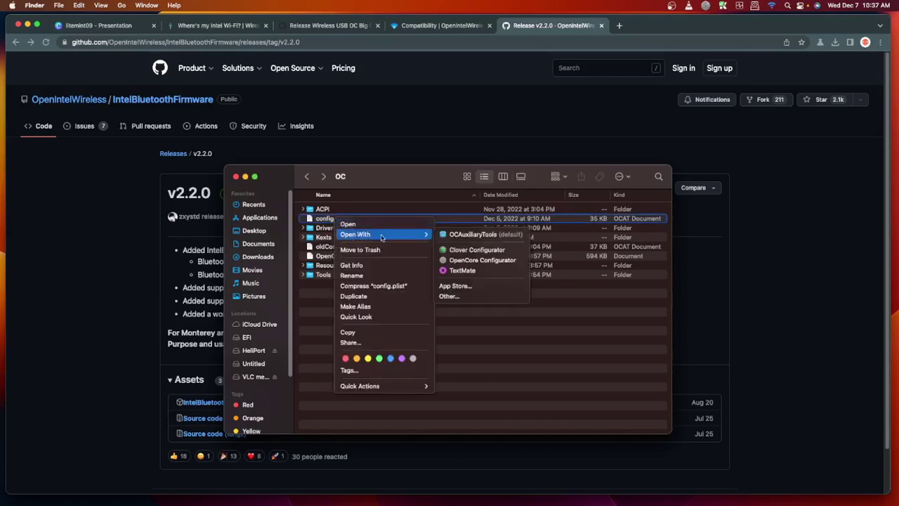
left_click(477, 261)
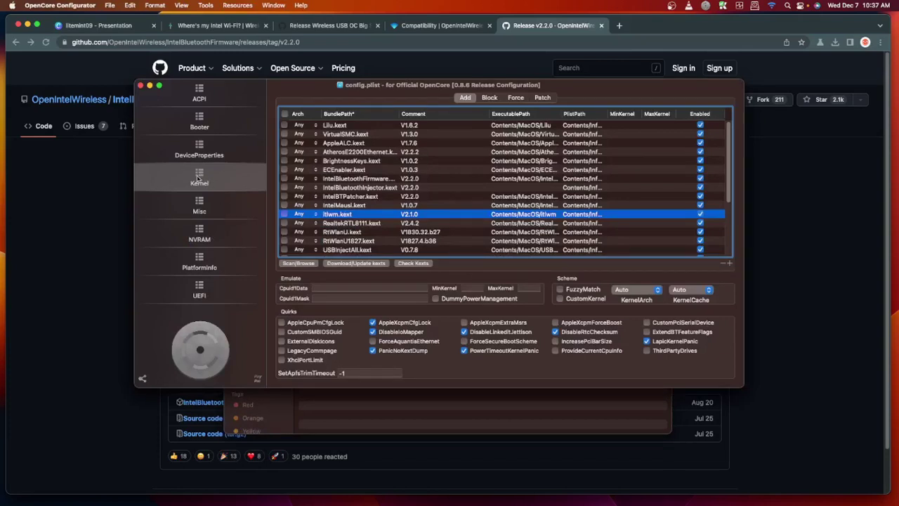
Browse the Kexts folder for kexts to add to the Kernel list, cancel the selection, and view the file commands for saving.
left_click(298, 264)
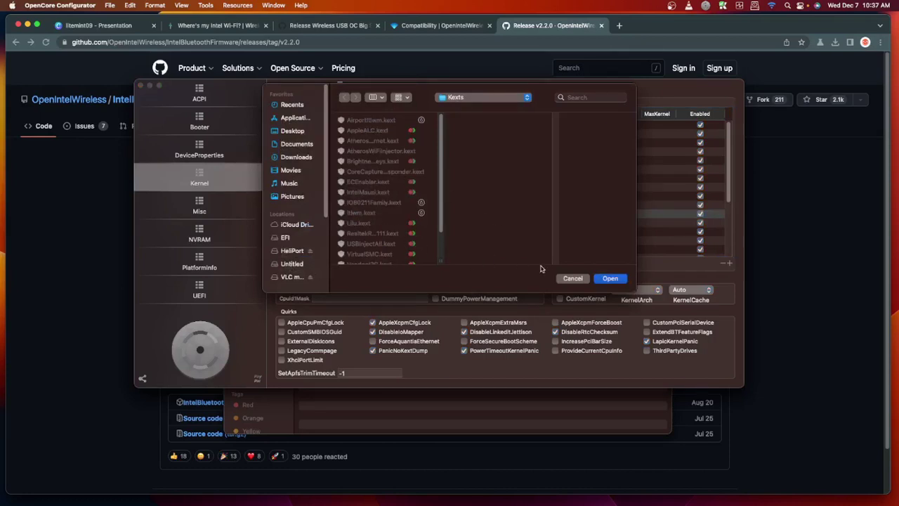
left_click(570, 280)
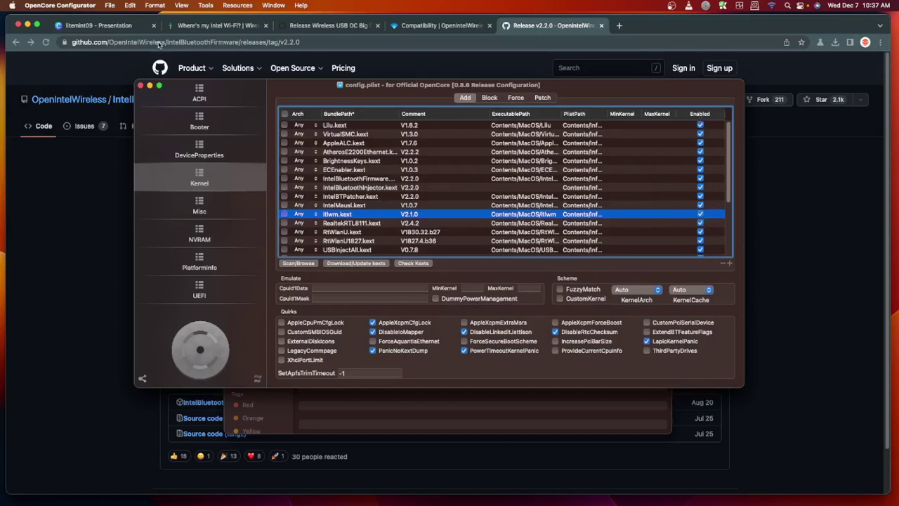
left_click(111, 5)
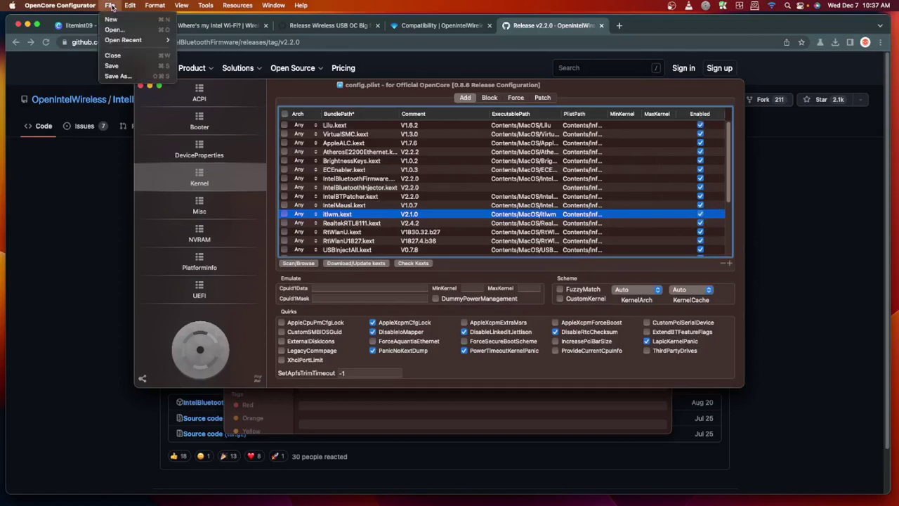
left_click(290, 94)
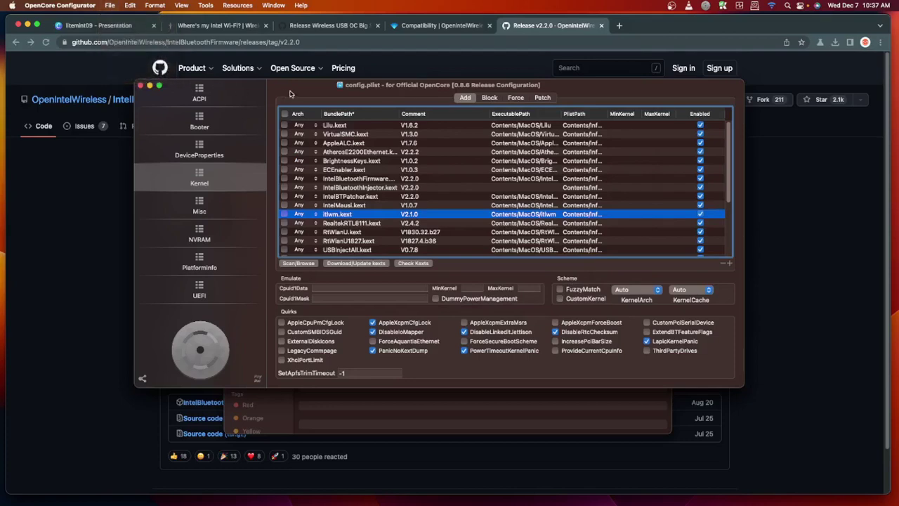
Close config.plist and the OC folder window to return to the IntelBluetoothFirmware v2.2.0 release page.
left_click(141, 86)
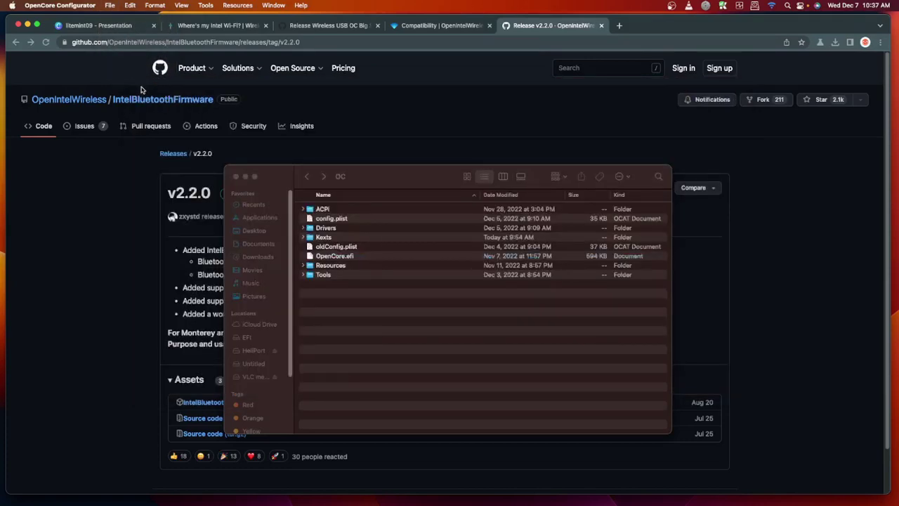
left_click(236, 177)
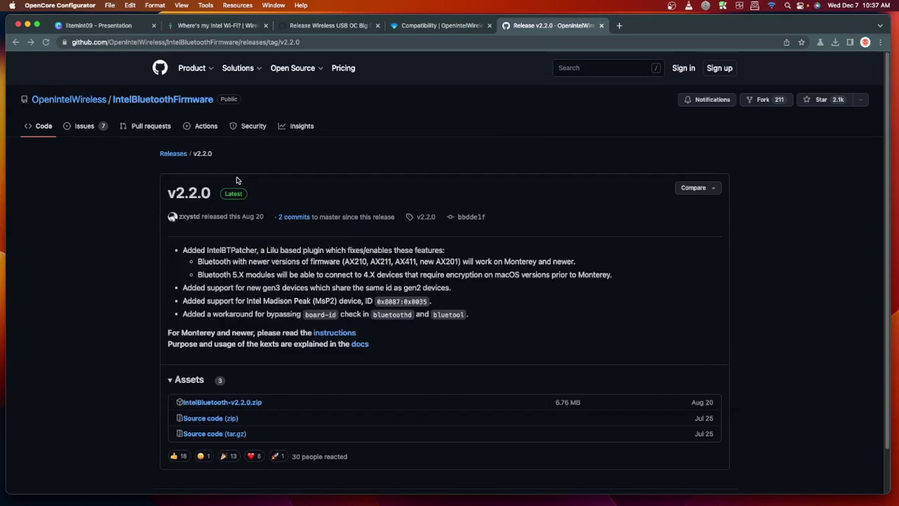